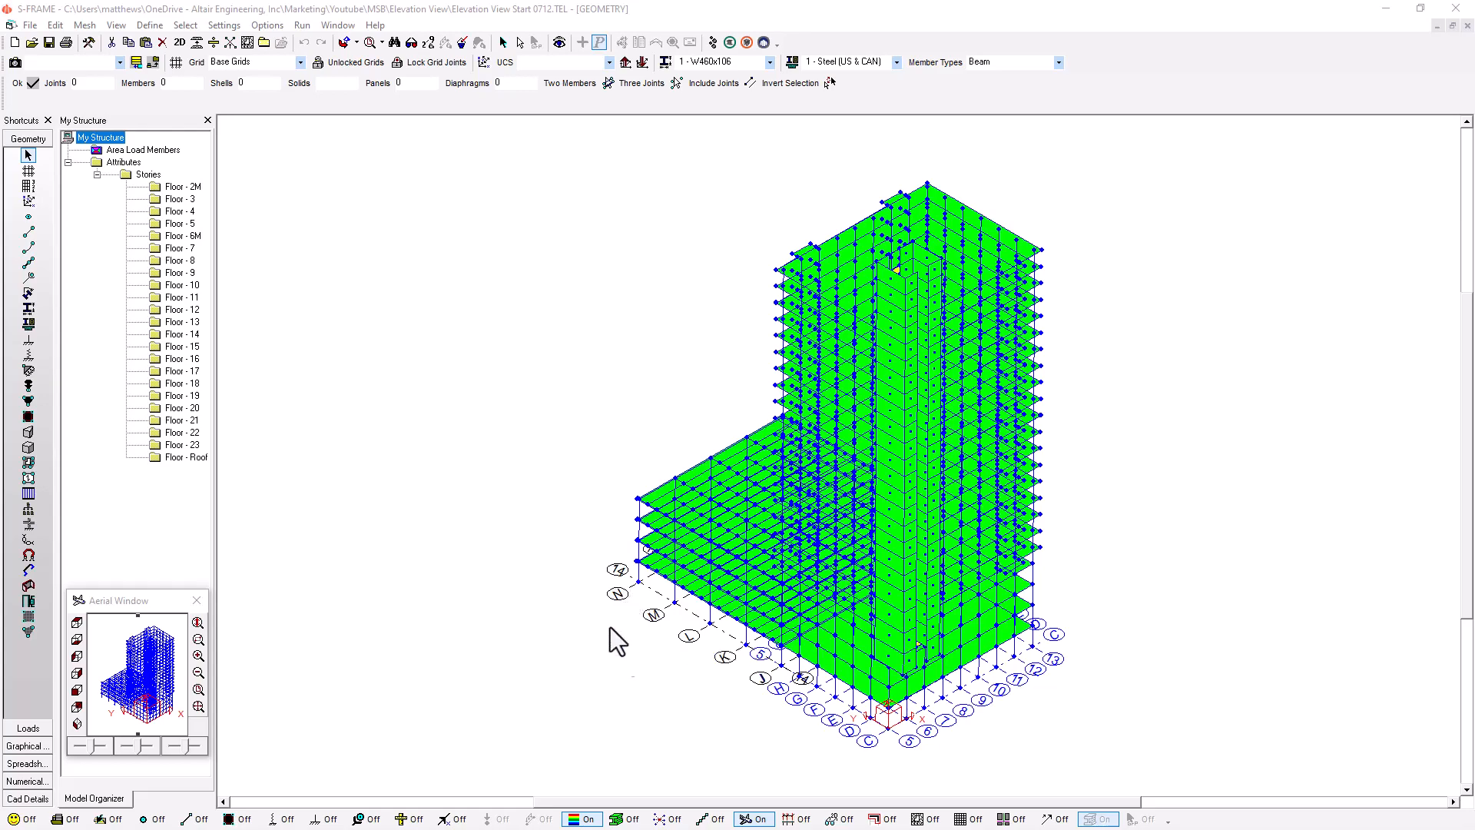
# Open the frame view of ELEVATION - 5 from the Base Grids and tile it with the 3D geometry window
pyautogui.moveTo(827, 659); pyautogui.dragTo(950, 703, button='middle')
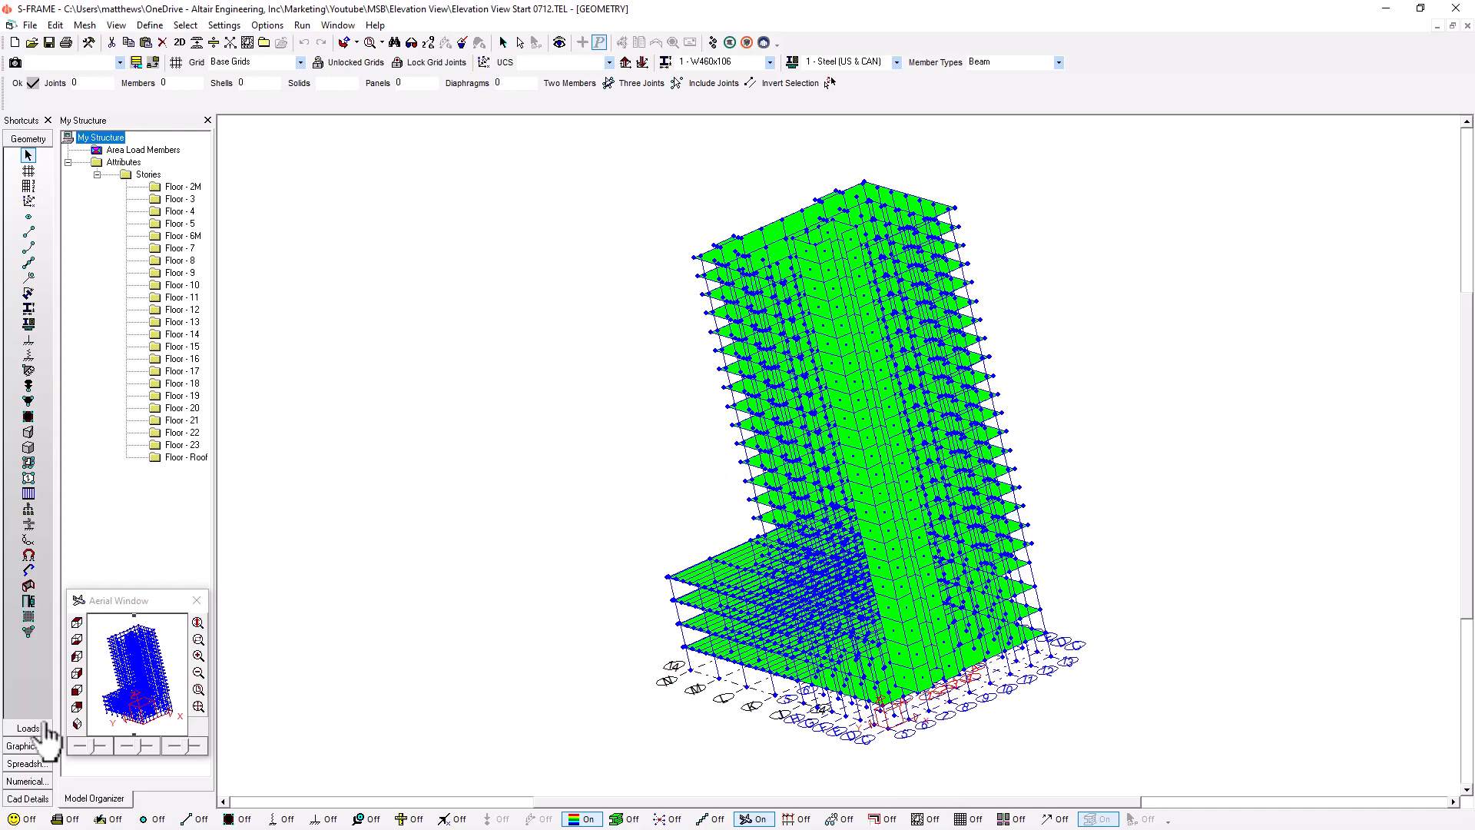
pyautogui.click(76, 723)
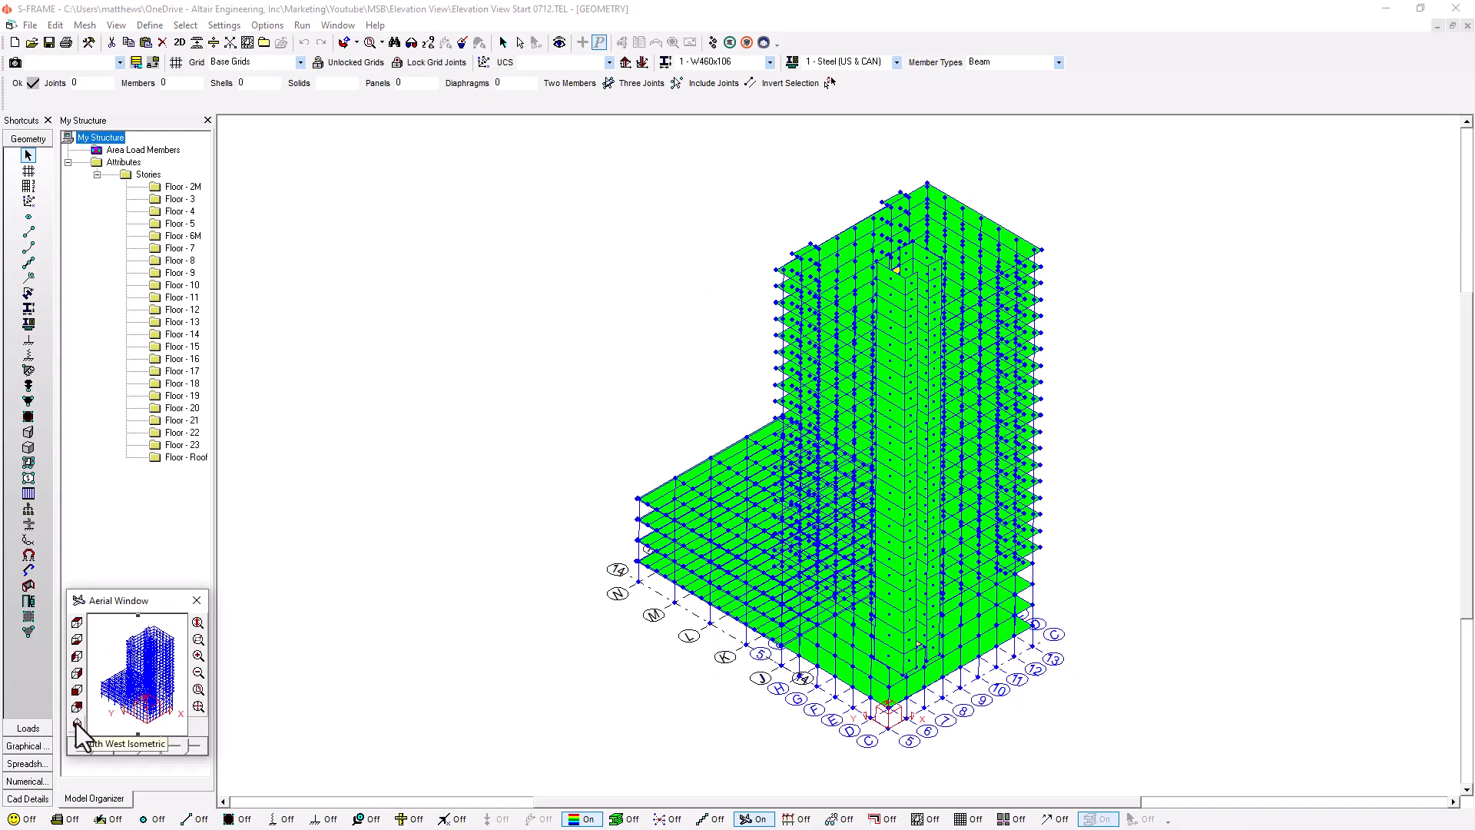
pyautogui.click(28, 181)
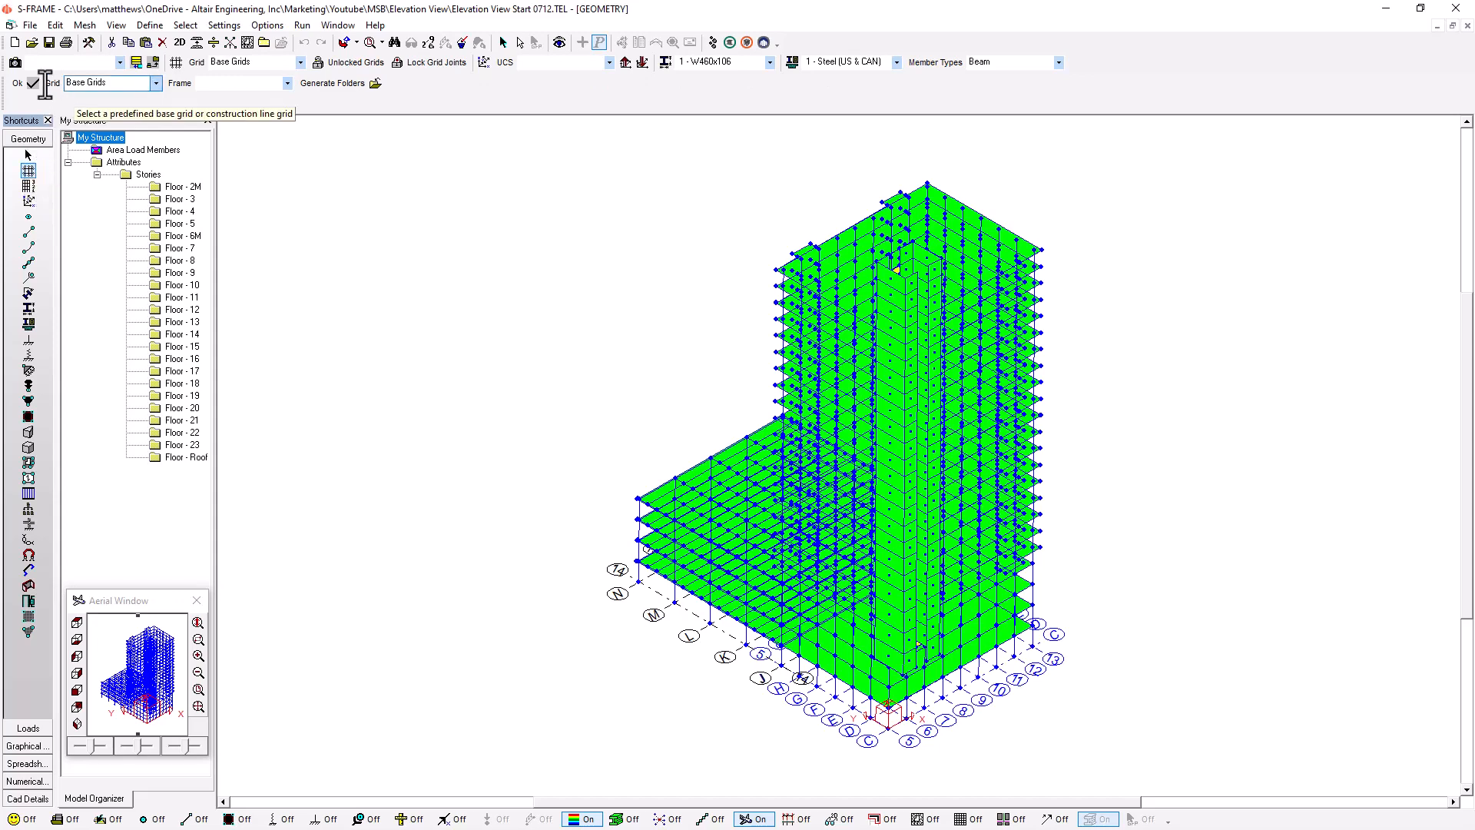
pyautogui.click(156, 83)
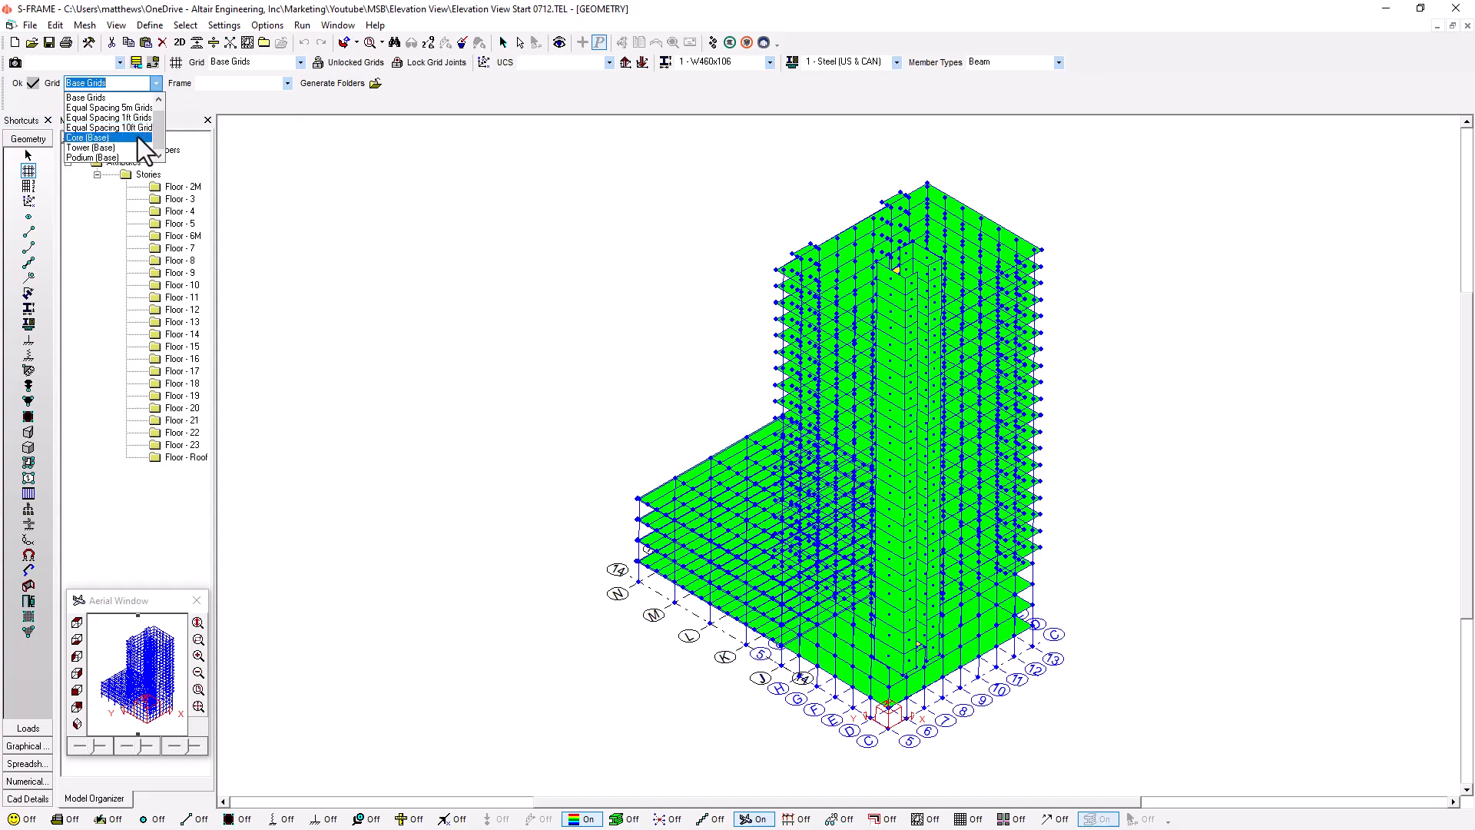
pyautogui.click(117, 99)
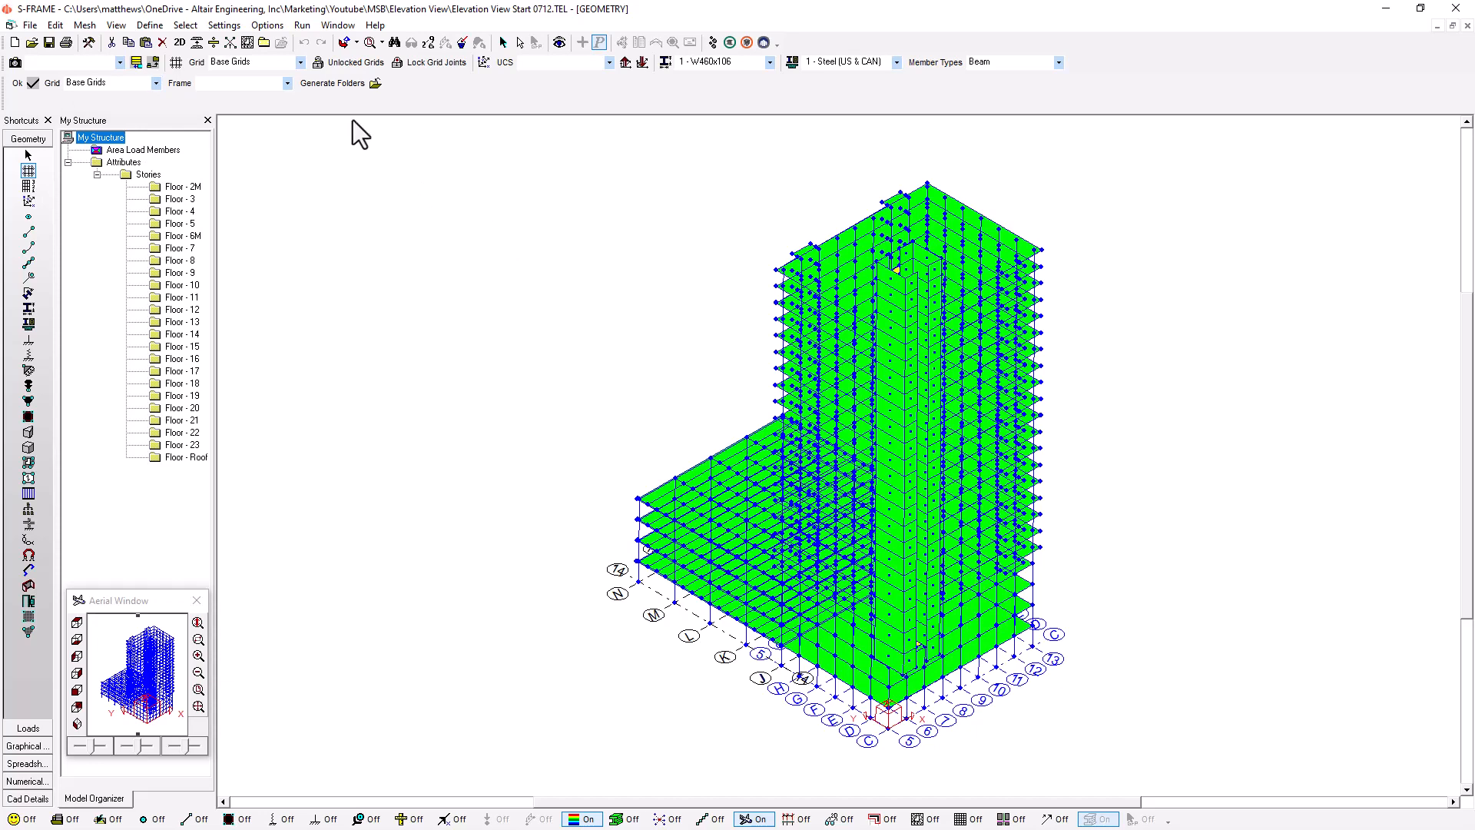
pyautogui.click(287, 84)
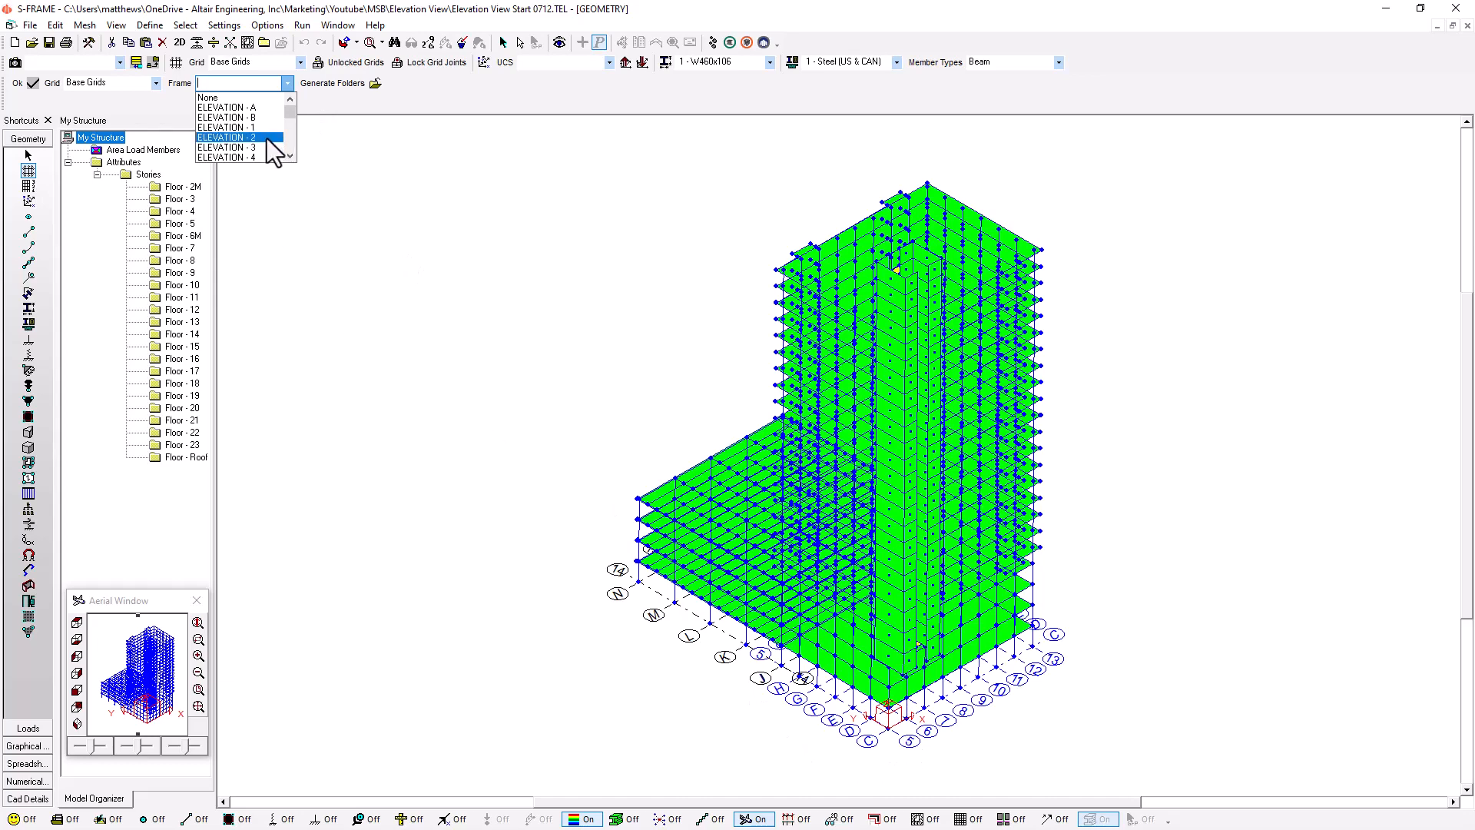
pyautogui.scroll(-3, 266, 138)
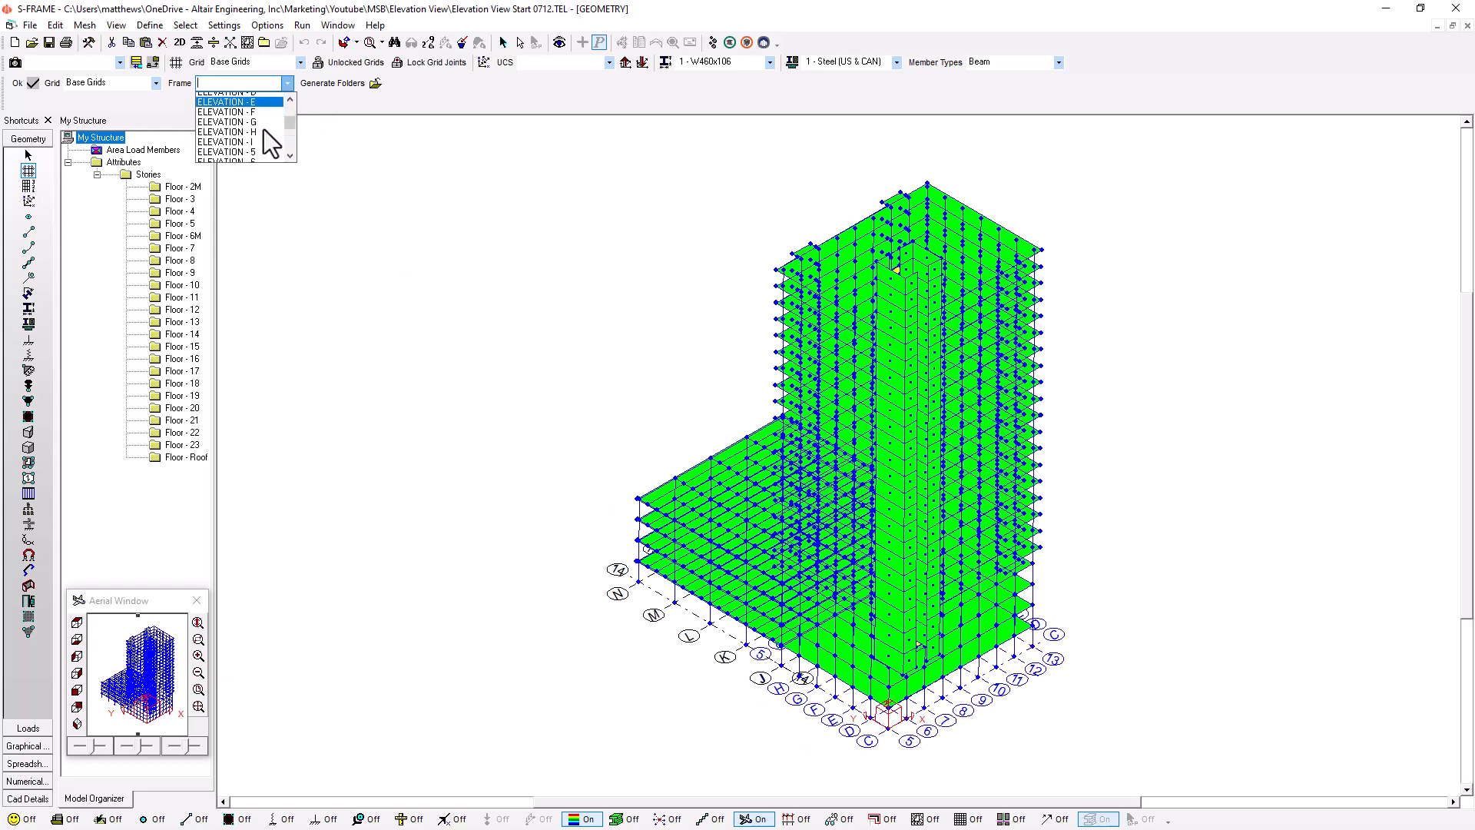
pyautogui.scroll(-2, 263, 130)
pyautogui.click(260, 122)
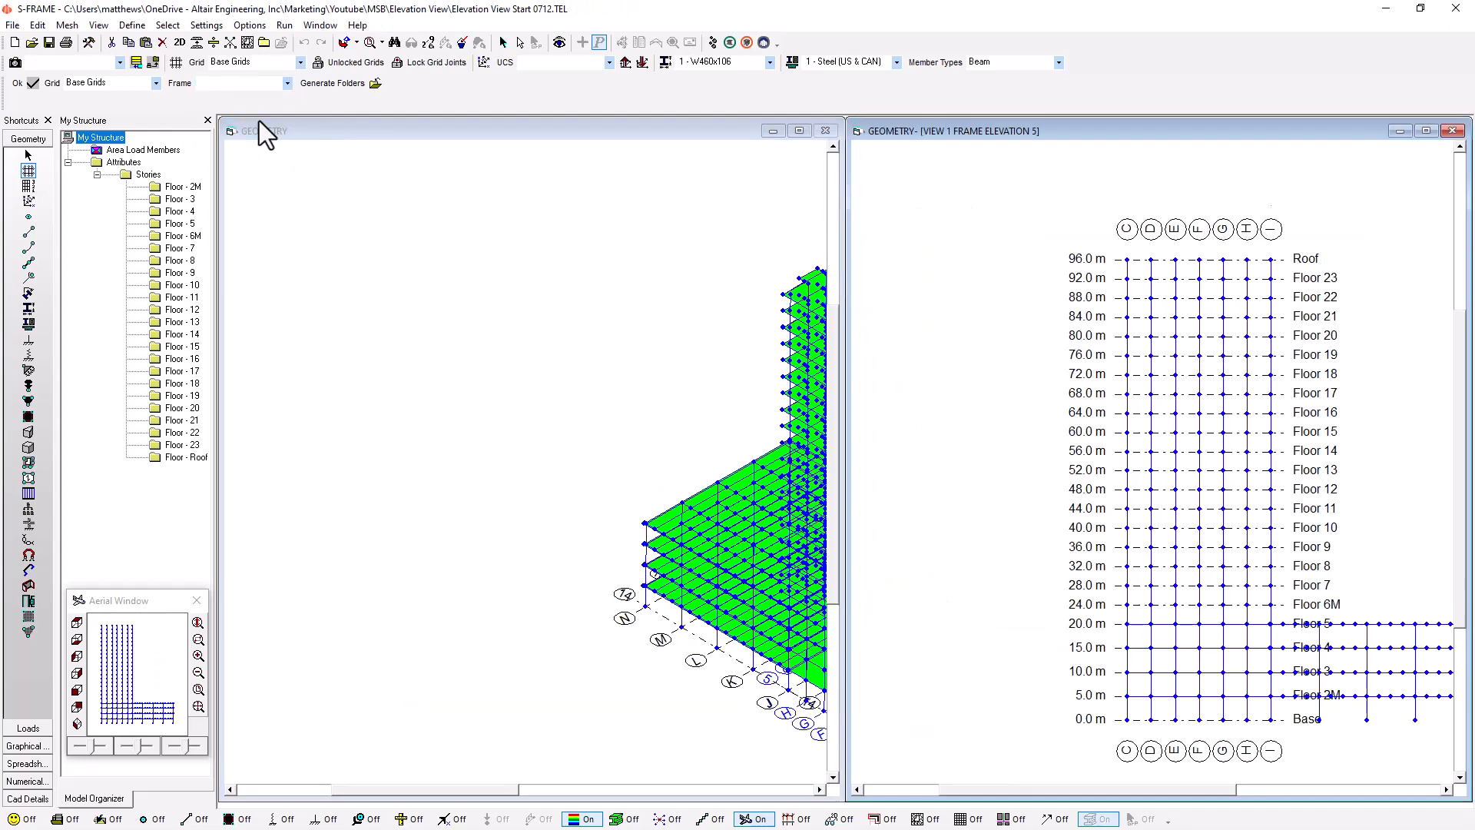
pyautogui.click(316, 26)
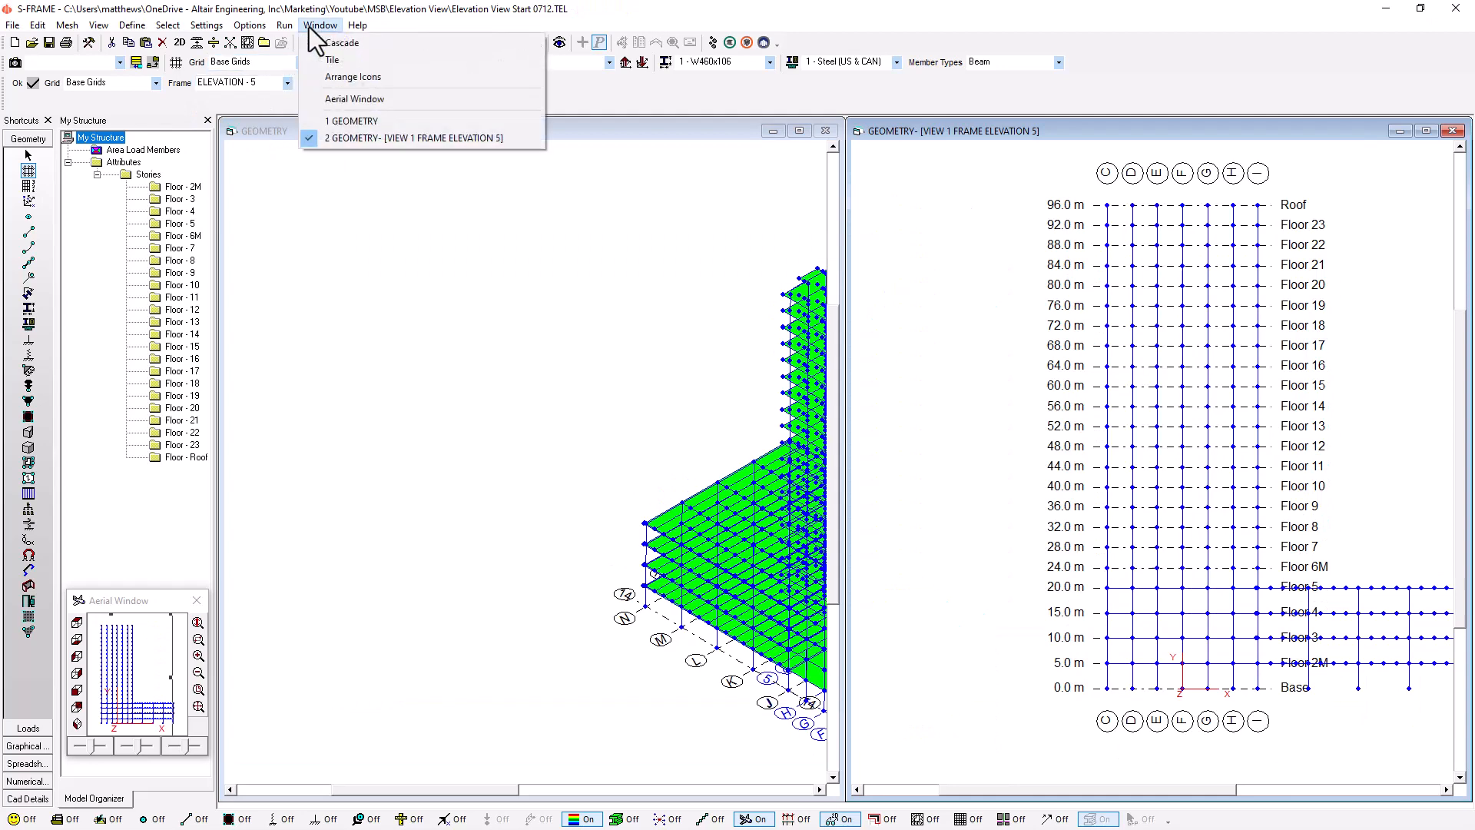
pyautogui.click(326, 63)
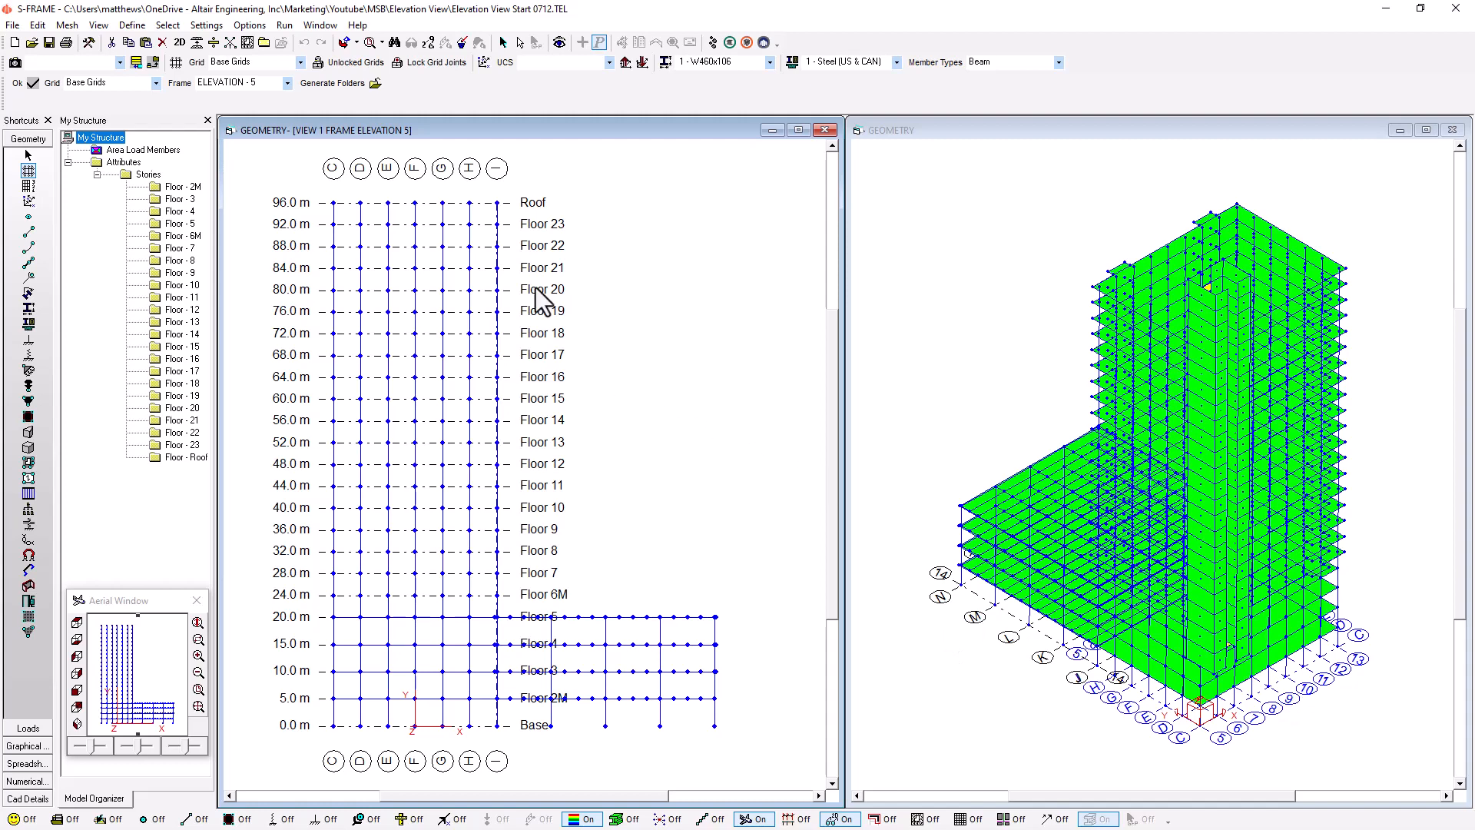
# Open the frame view of ELEVATION - 8 and tile all the open model windows
pyautogui.click(285, 83)
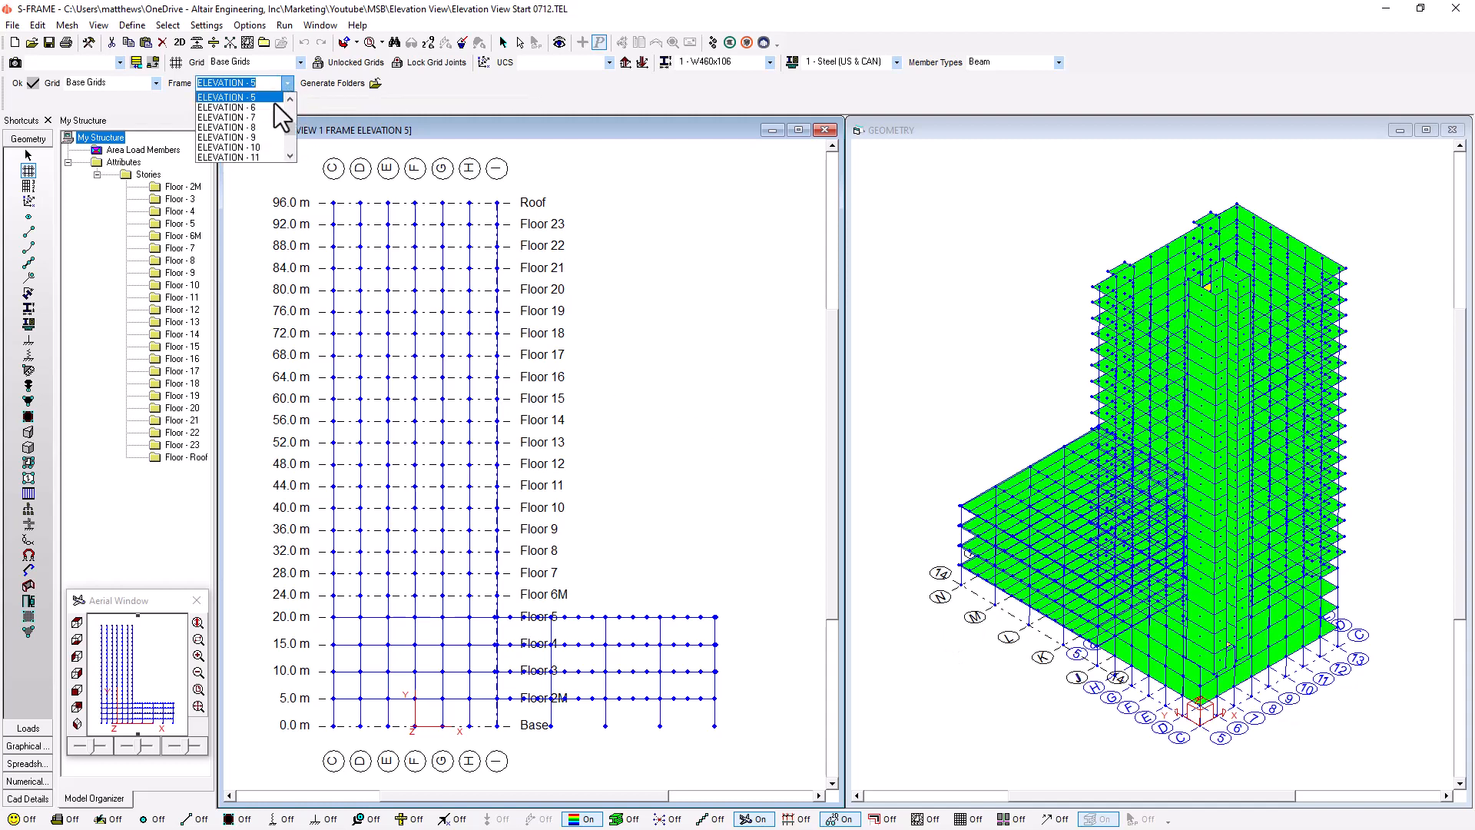
pyautogui.click(258, 128)
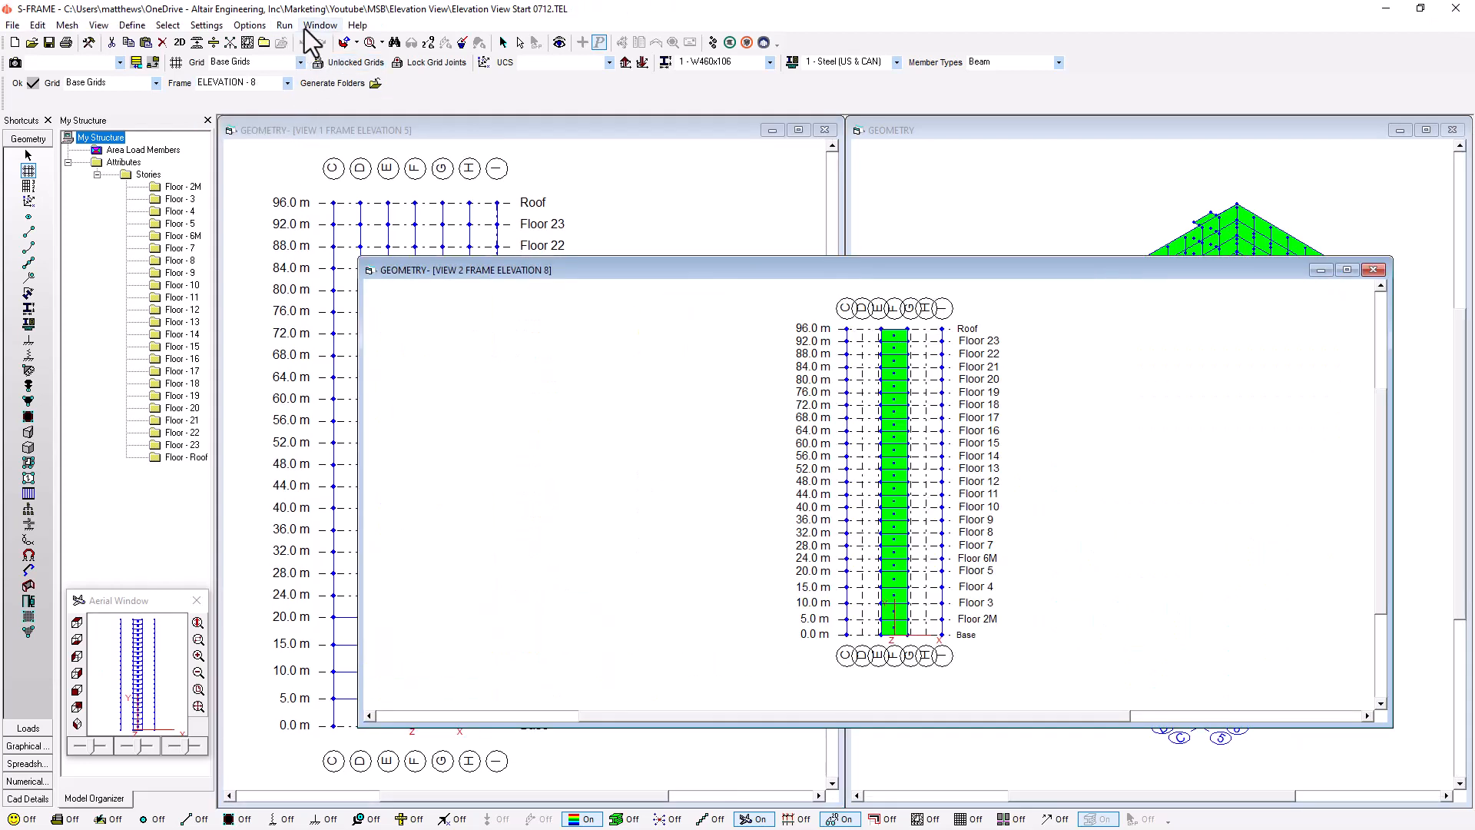
pyautogui.click(309, 27)
pyautogui.click(334, 66)
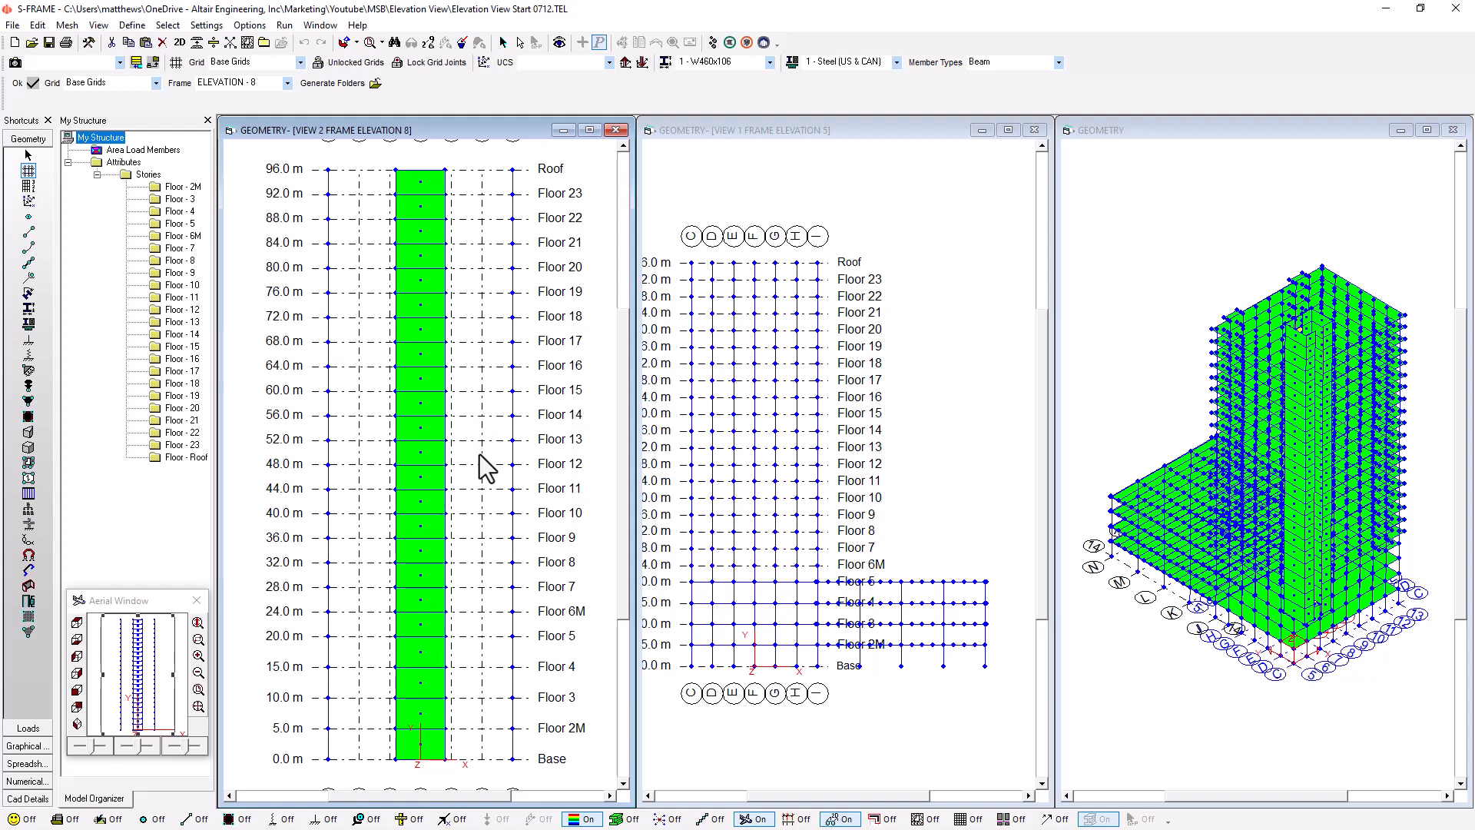
# Close the elevation 8 and elevation 5 views and maximize the 3D geometry window
pyautogui.click(616, 129)
pyautogui.click(1035, 130)
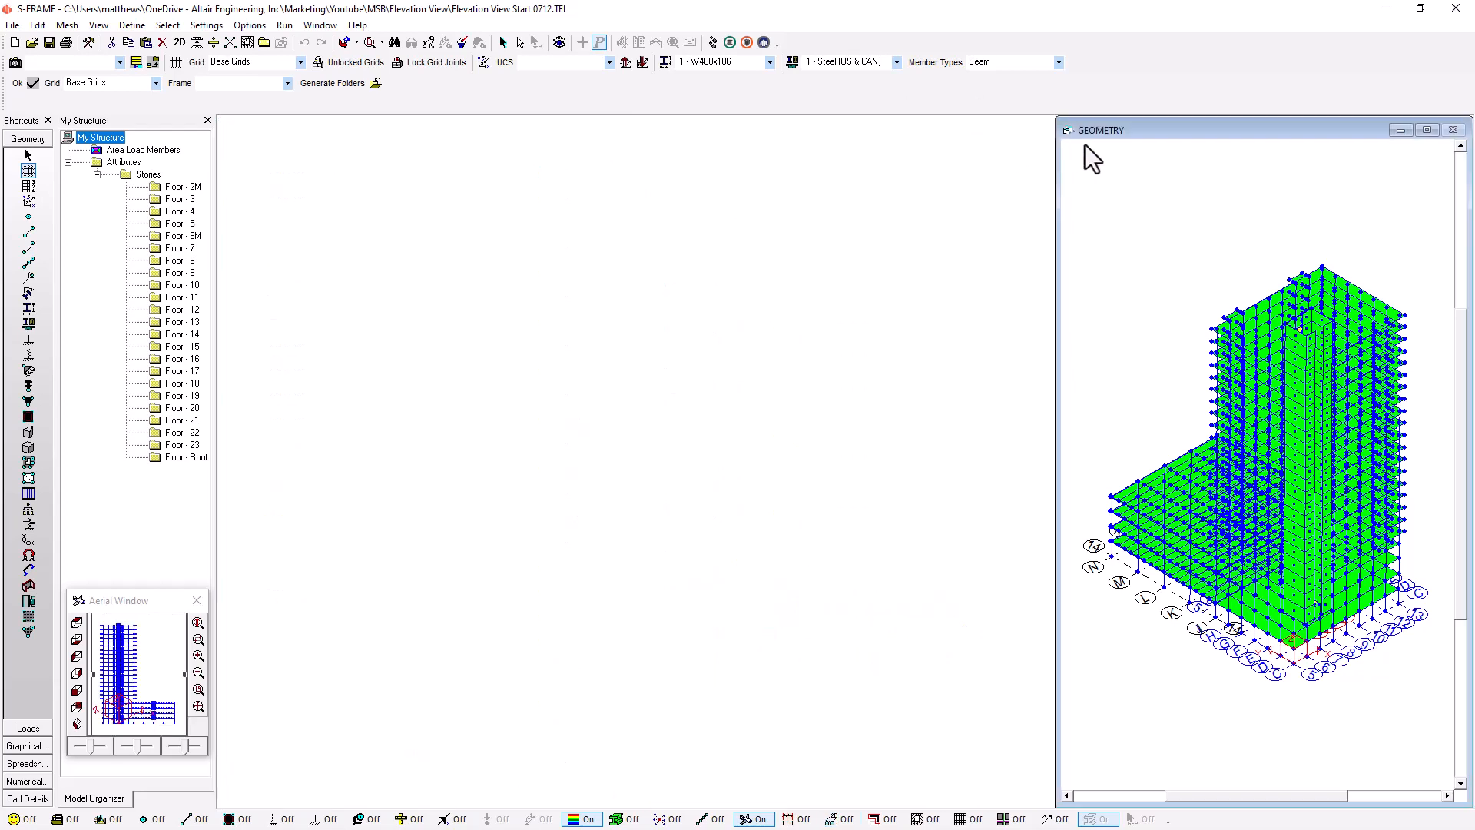
pyautogui.click(1425, 130)
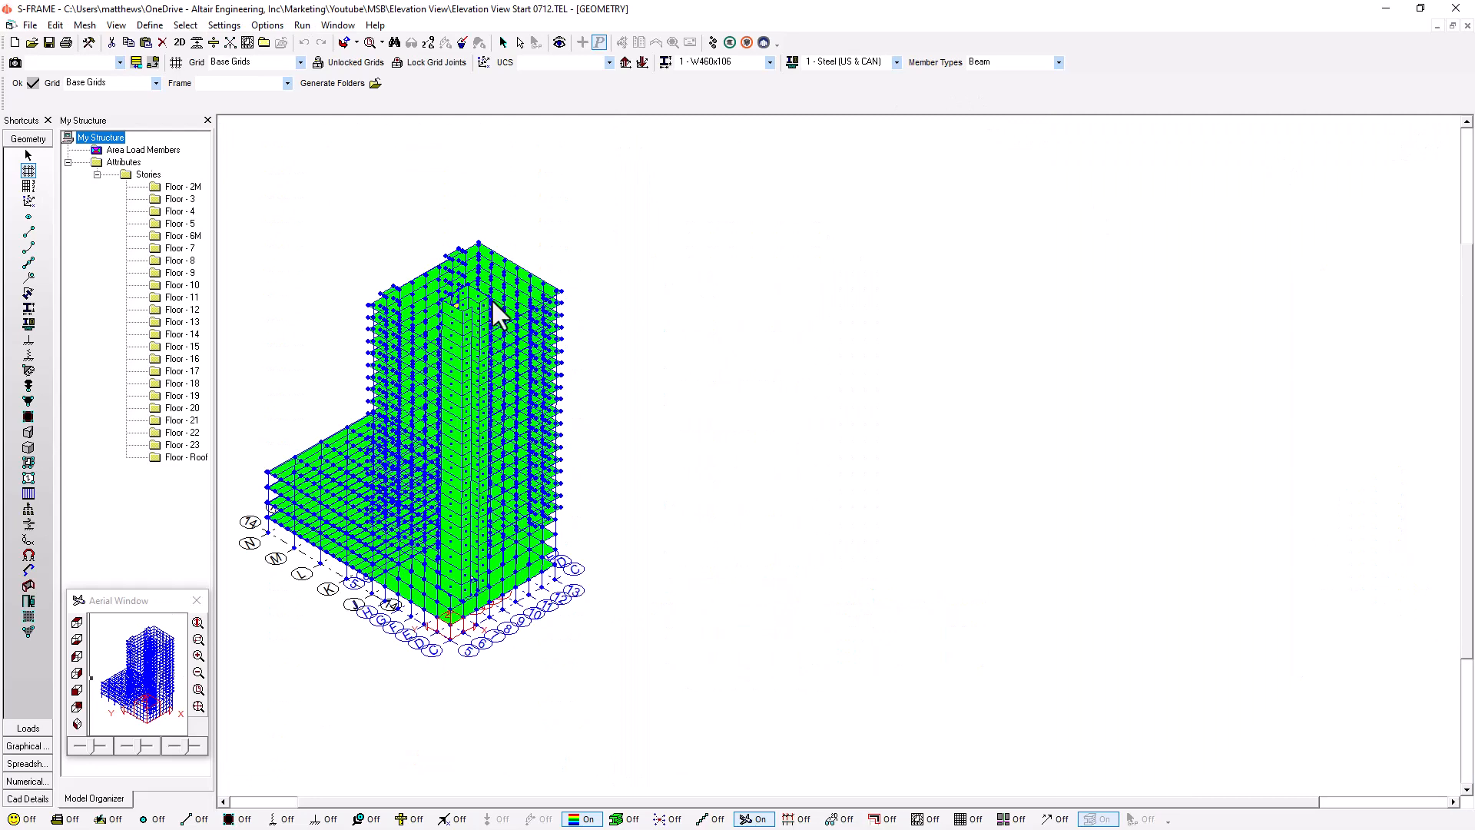
pyautogui.moveTo(495, 311); pyautogui.dragTo(839, 313, button='middle')
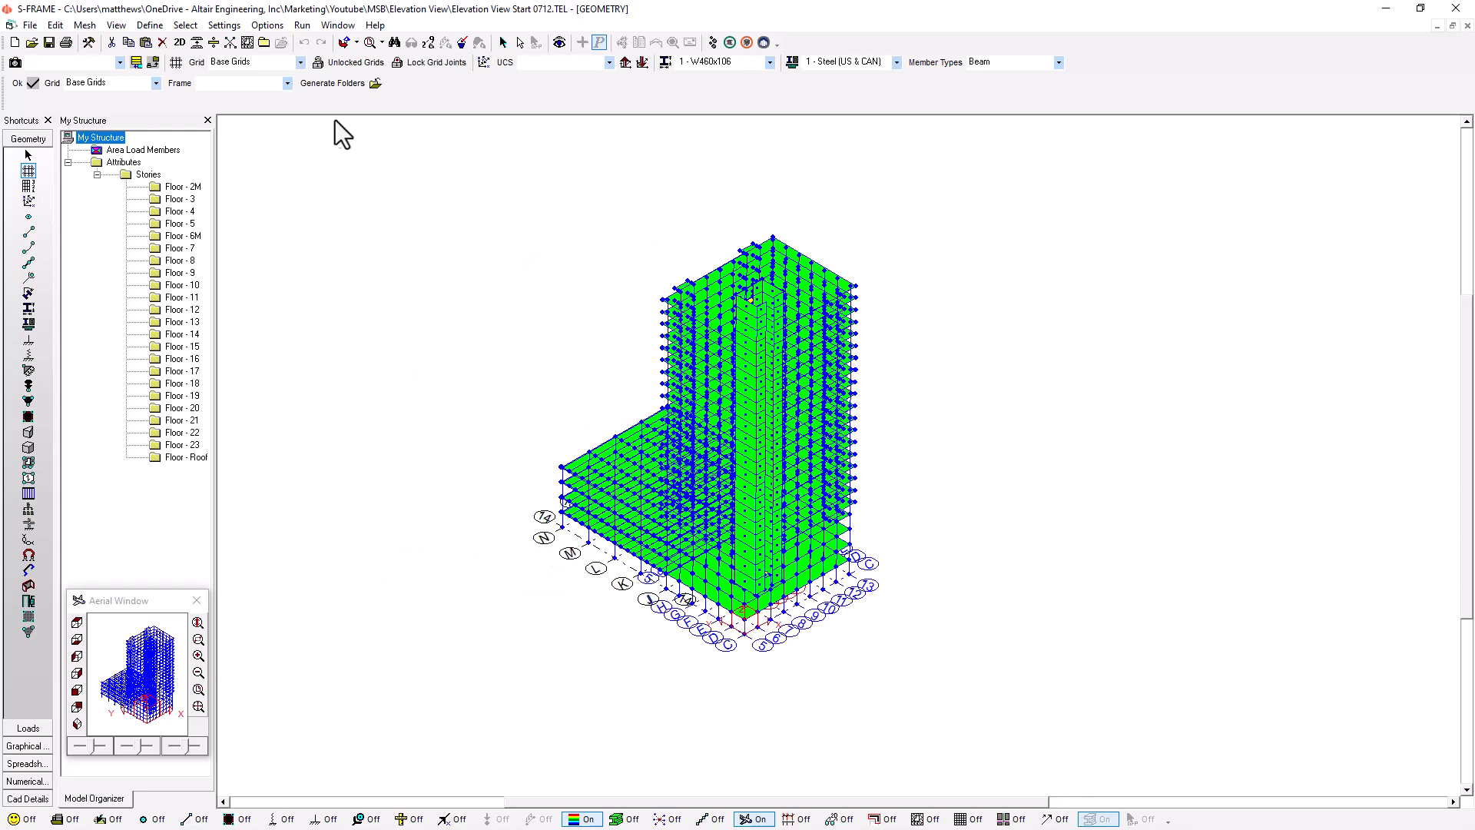
pyautogui.click(286, 84)
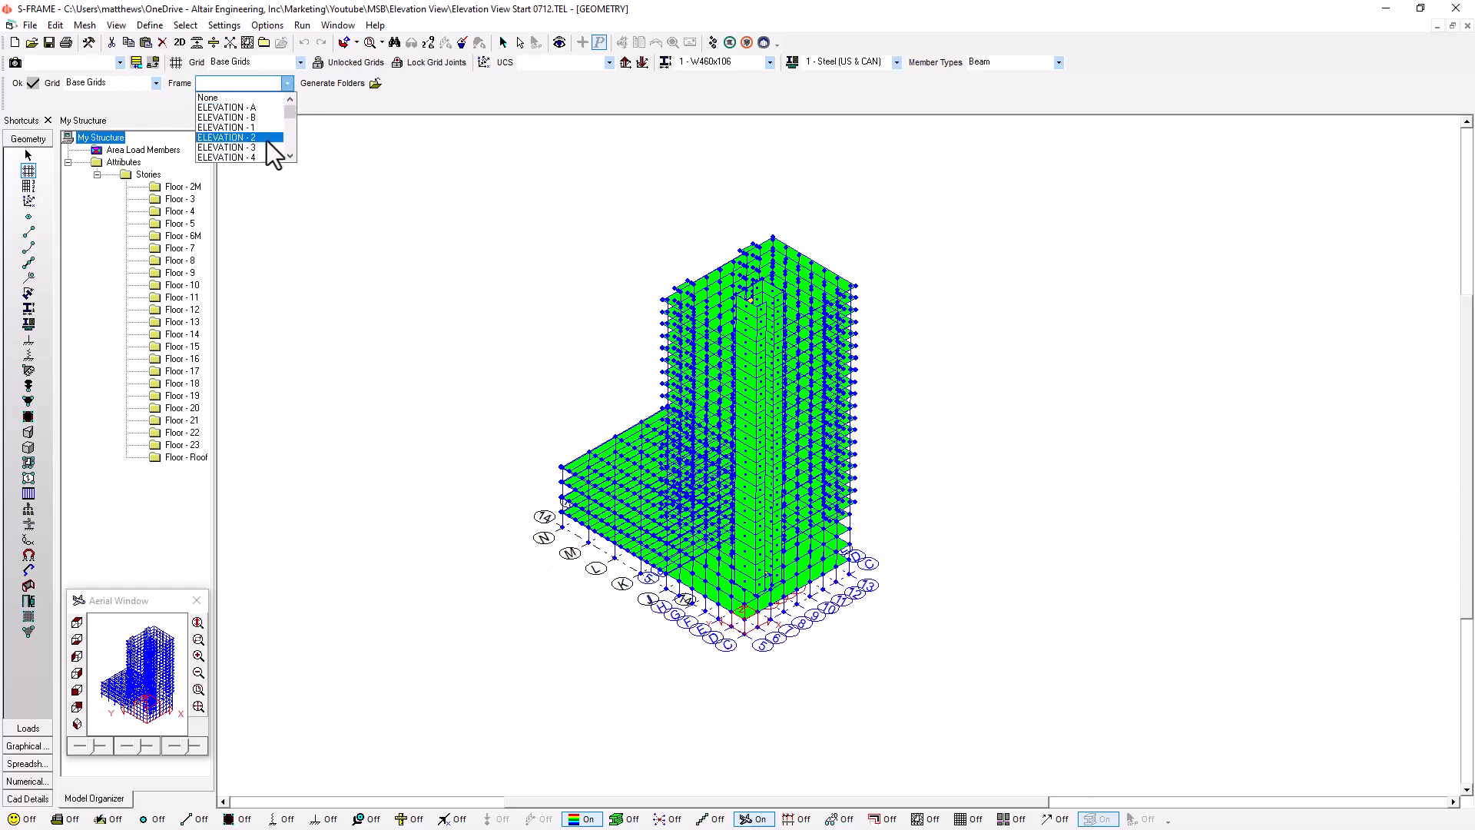
pyautogui.scroll(-5, 265, 142)
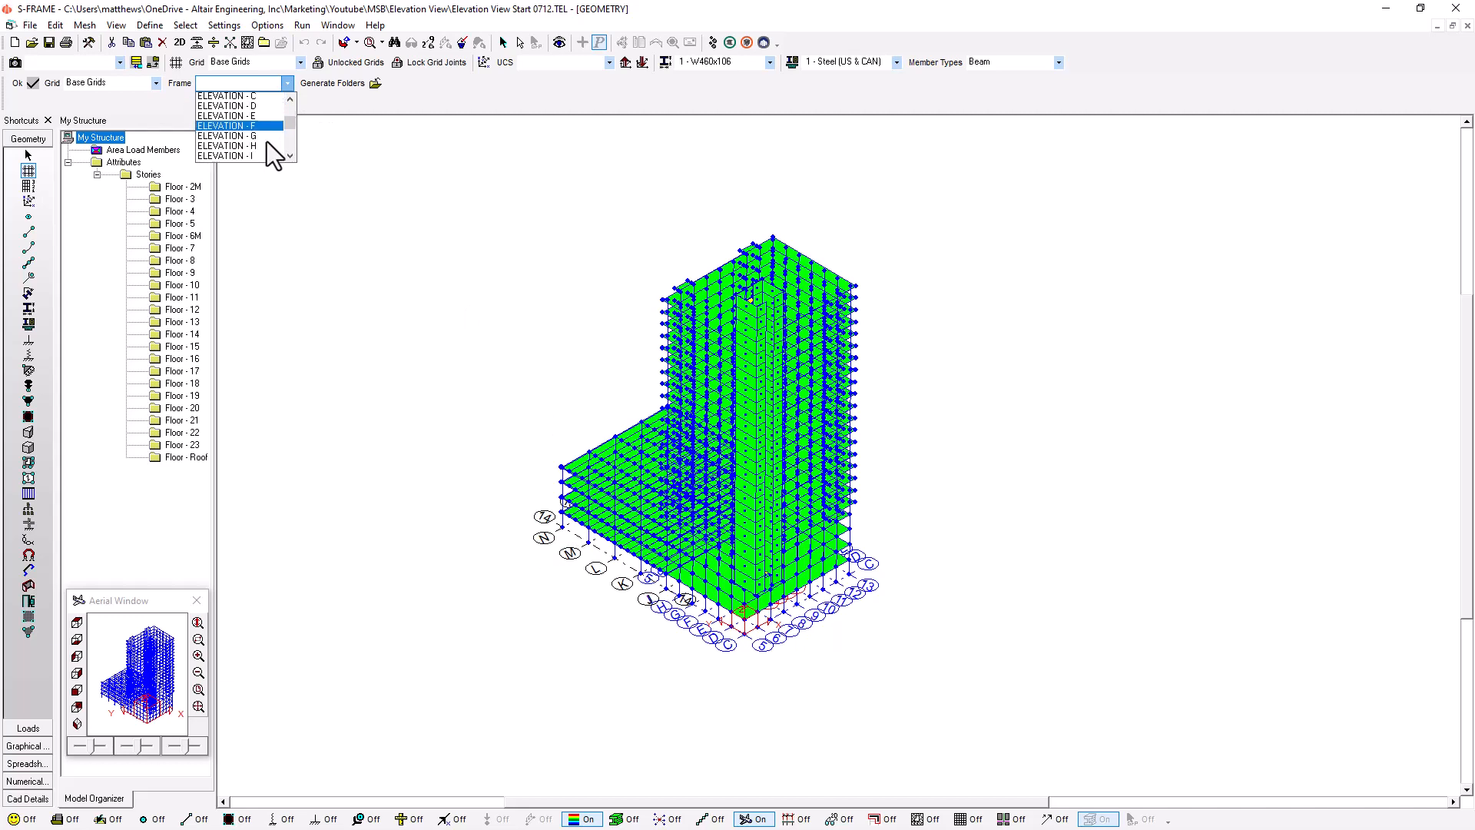
pyautogui.click(394, 103)
# Open the frame view of ELEVATION - N from the Podium (Base) grid and tile it beside the 3D geometry
pyautogui.click(153, 83)
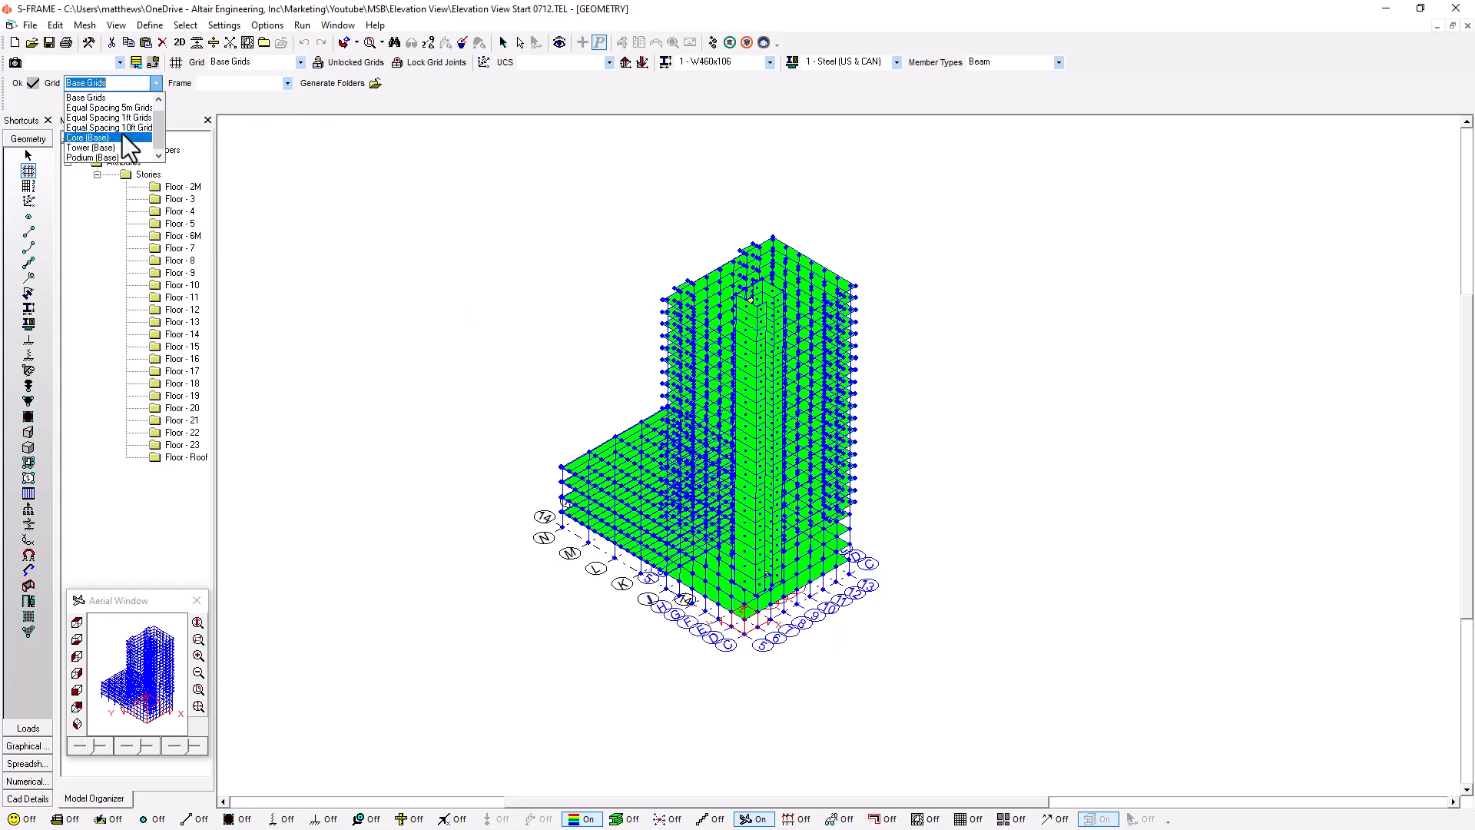
pyautogui.click(118, 159)
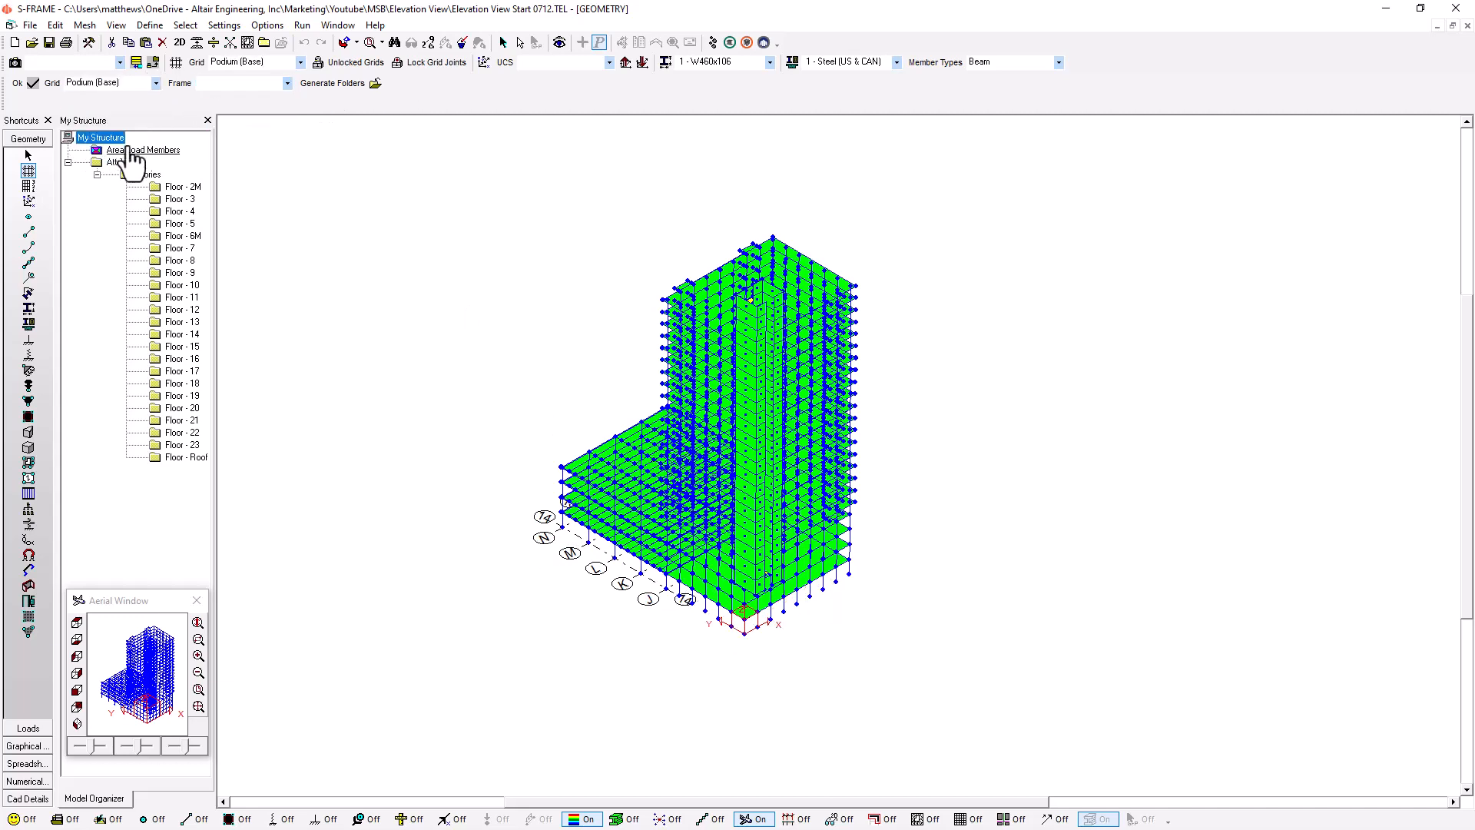
pyautogui.click(287, 84)
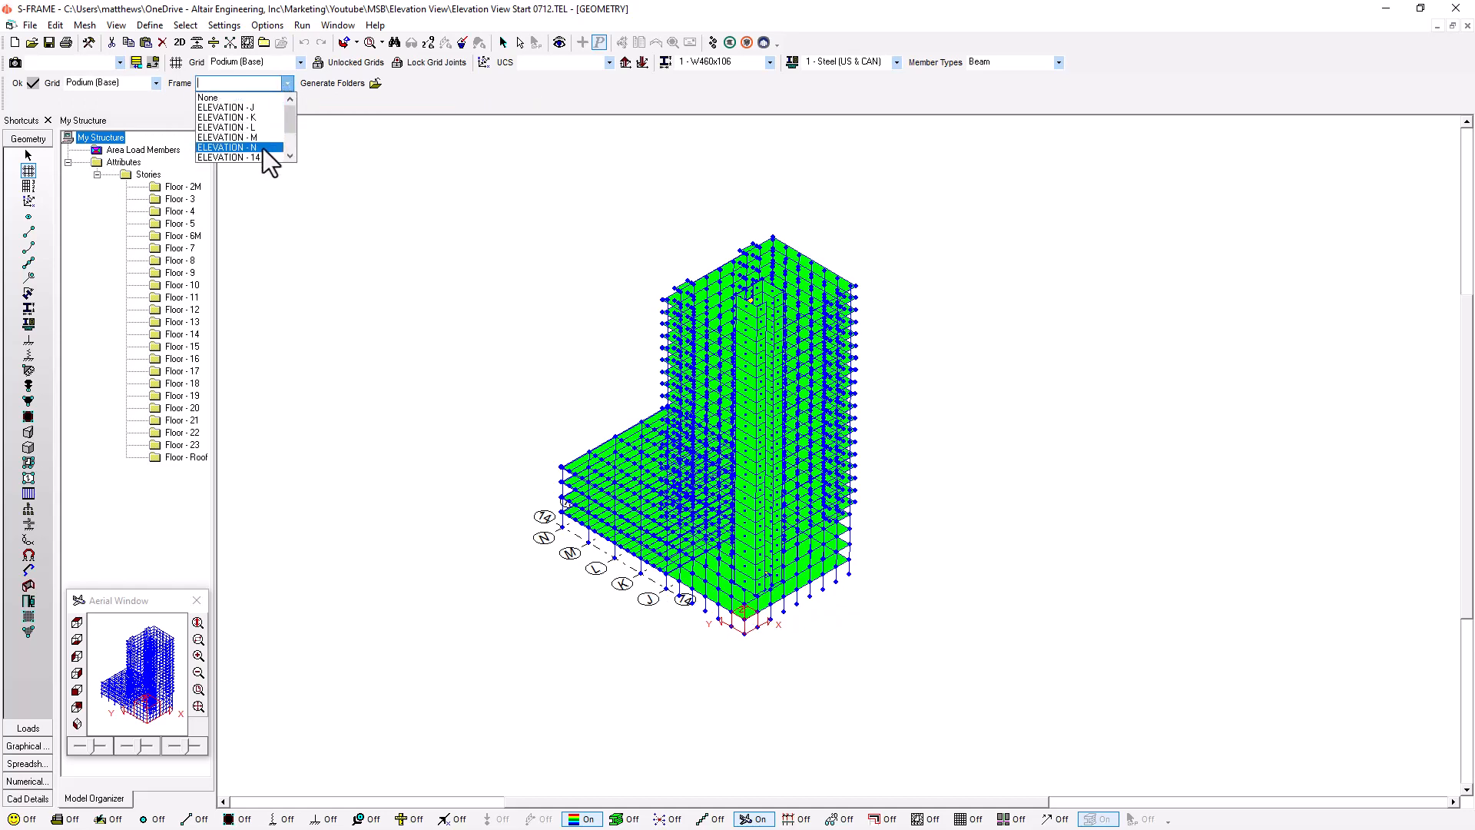
pyautogui.click(228, 148)
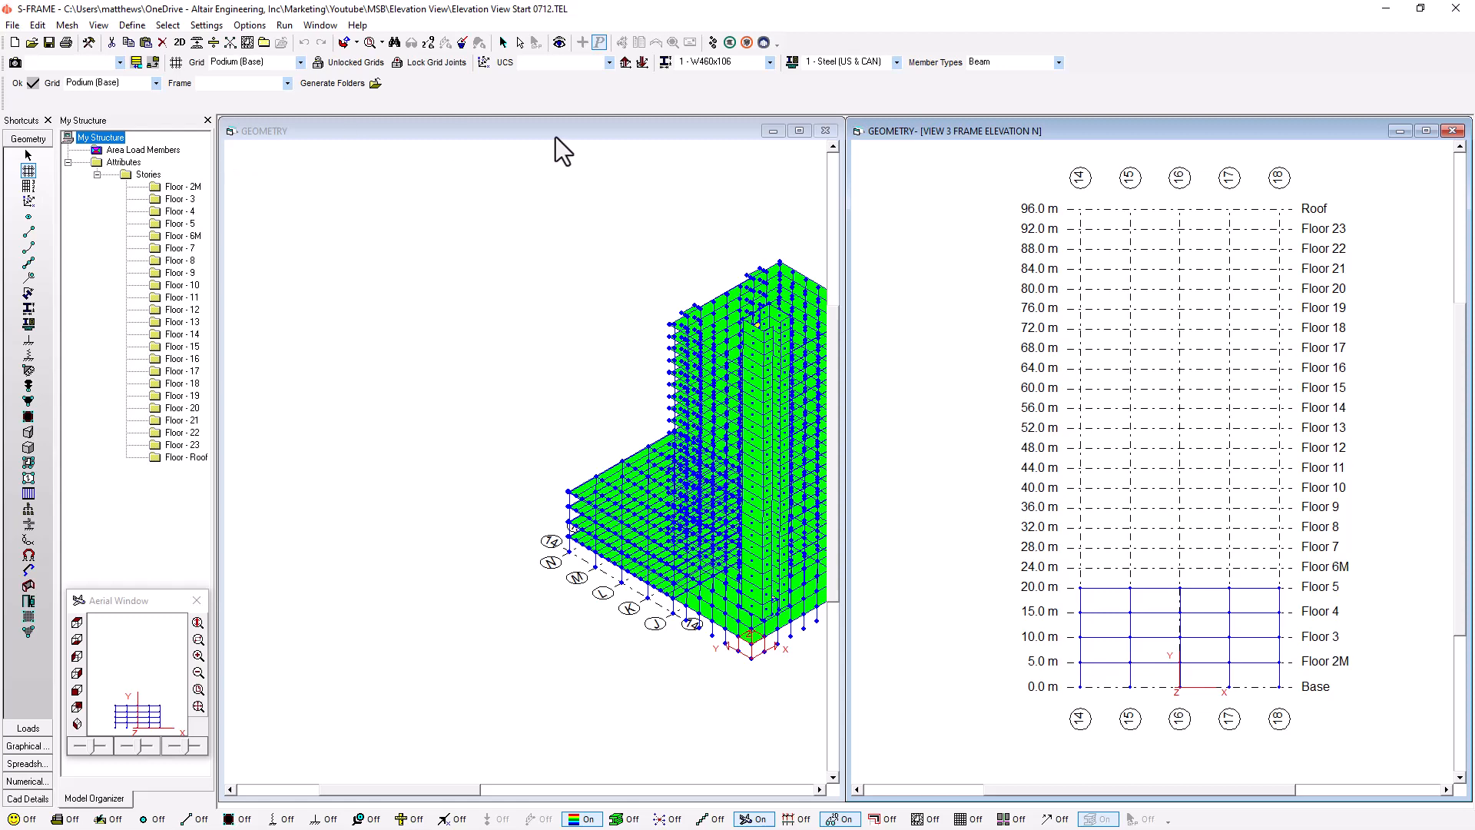
pyautogui.click(581, 229)
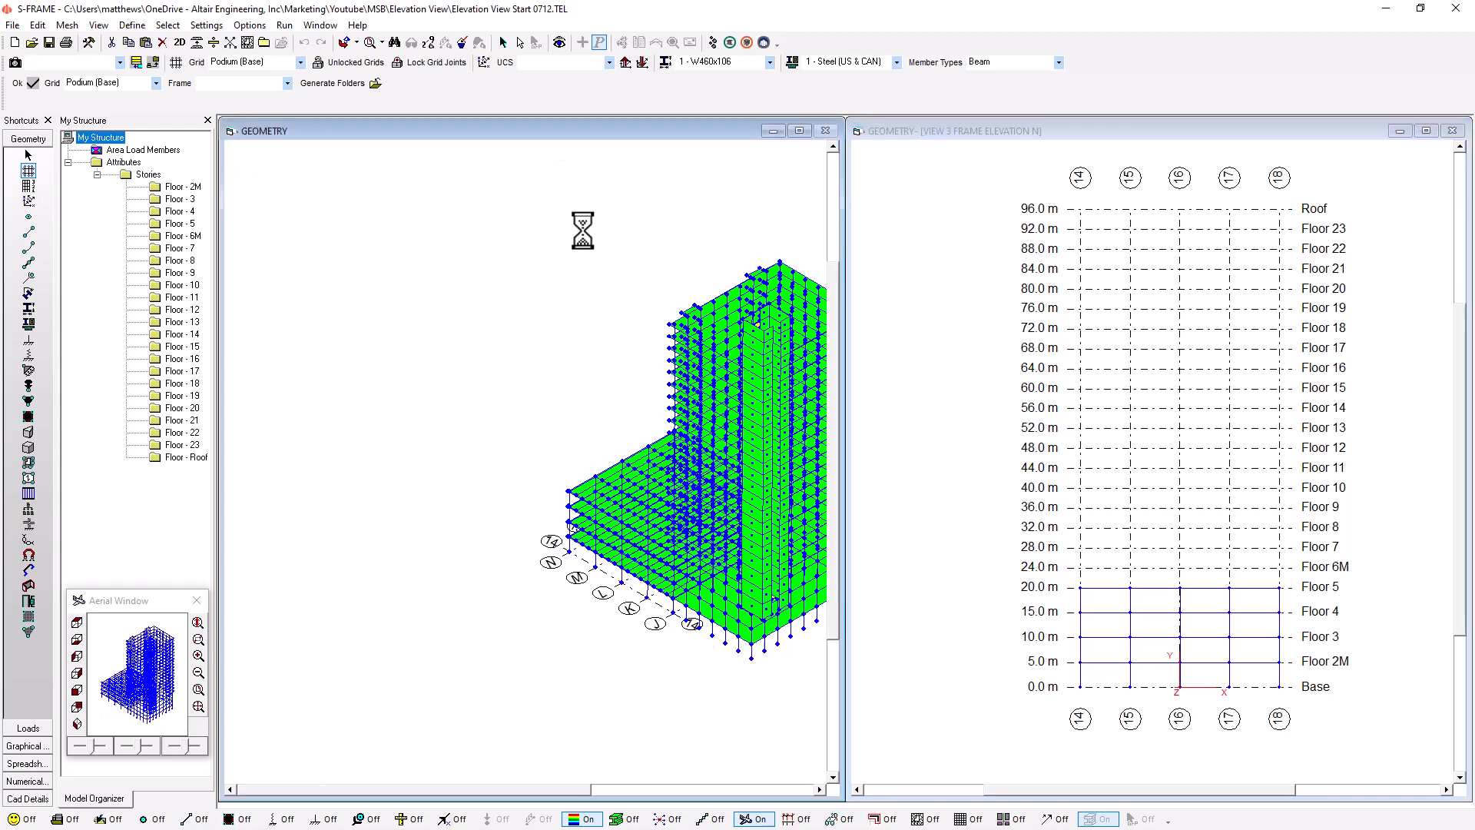
pyautogui.click(321, 25)
pyautogui.moveTo(358, 26)
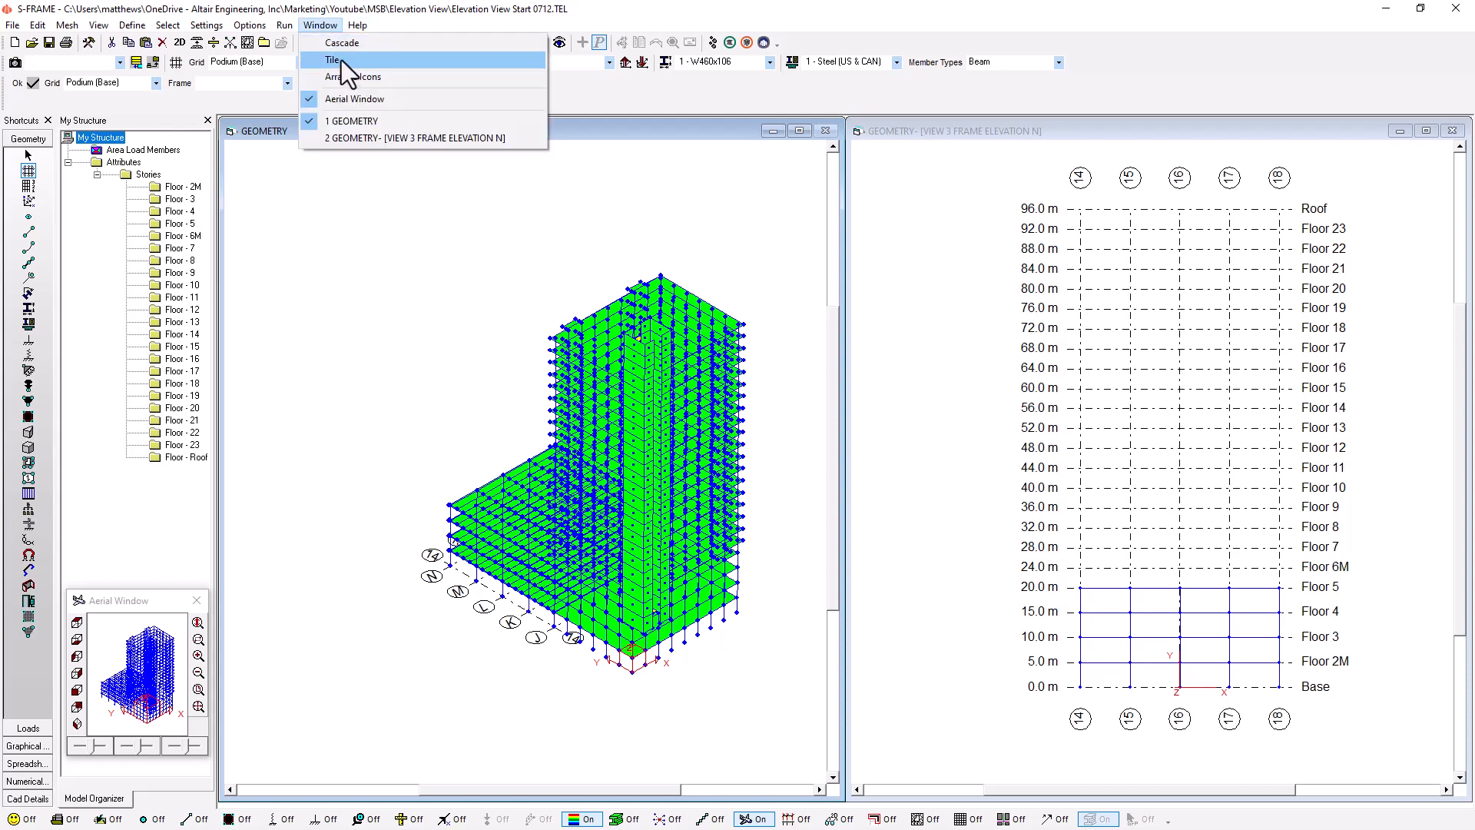
pyautogui.click(341, 60)
pyautogui.click(1049, 266)
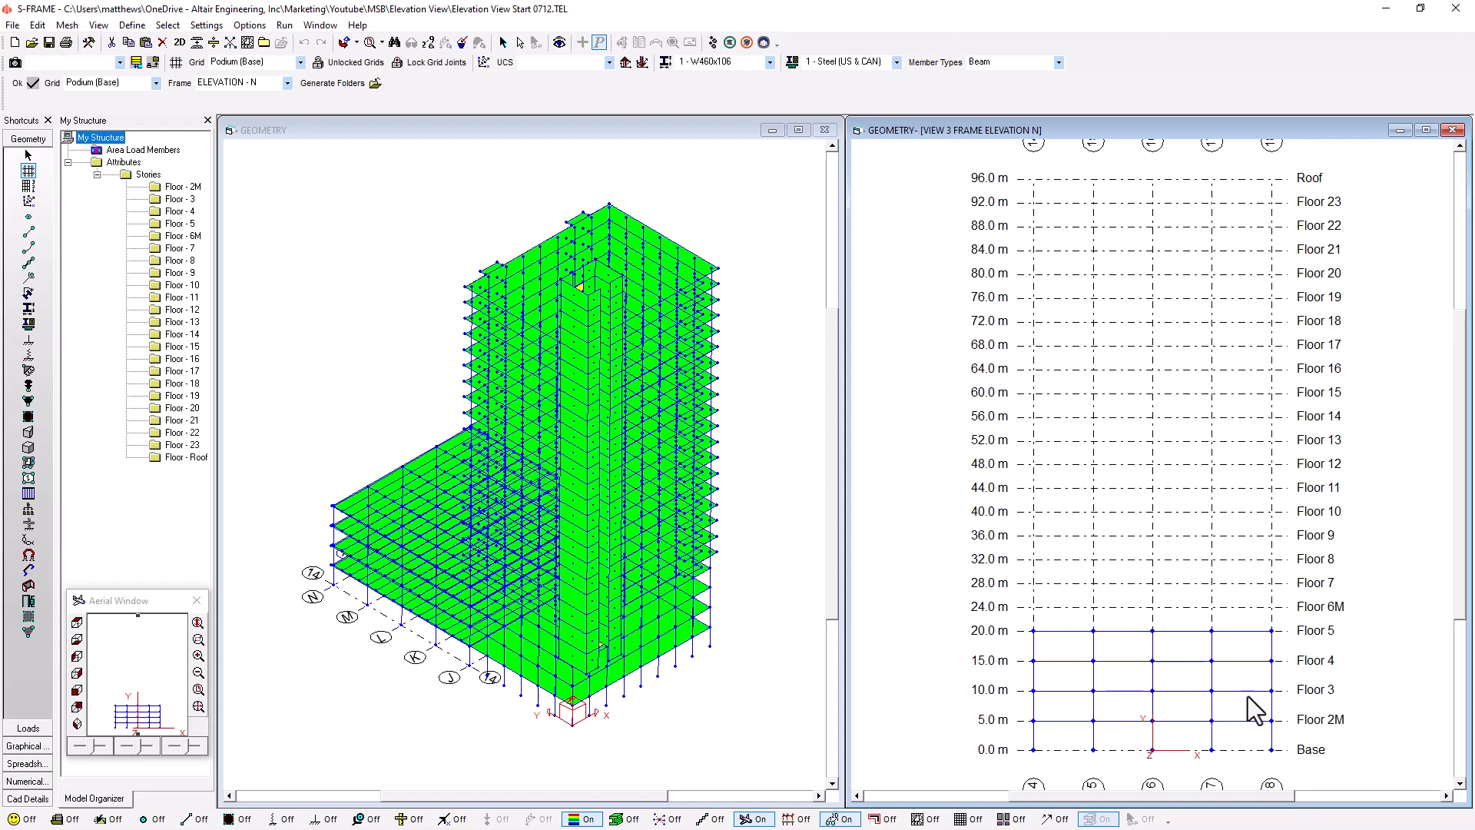
# Generate Inverted V Brace truss members with section W250x39 and eccentricity ratio 0.2 in bays 14–15 and 17–18 of elevation N, Base to Floor 5
pyautogui.click(28, 232)
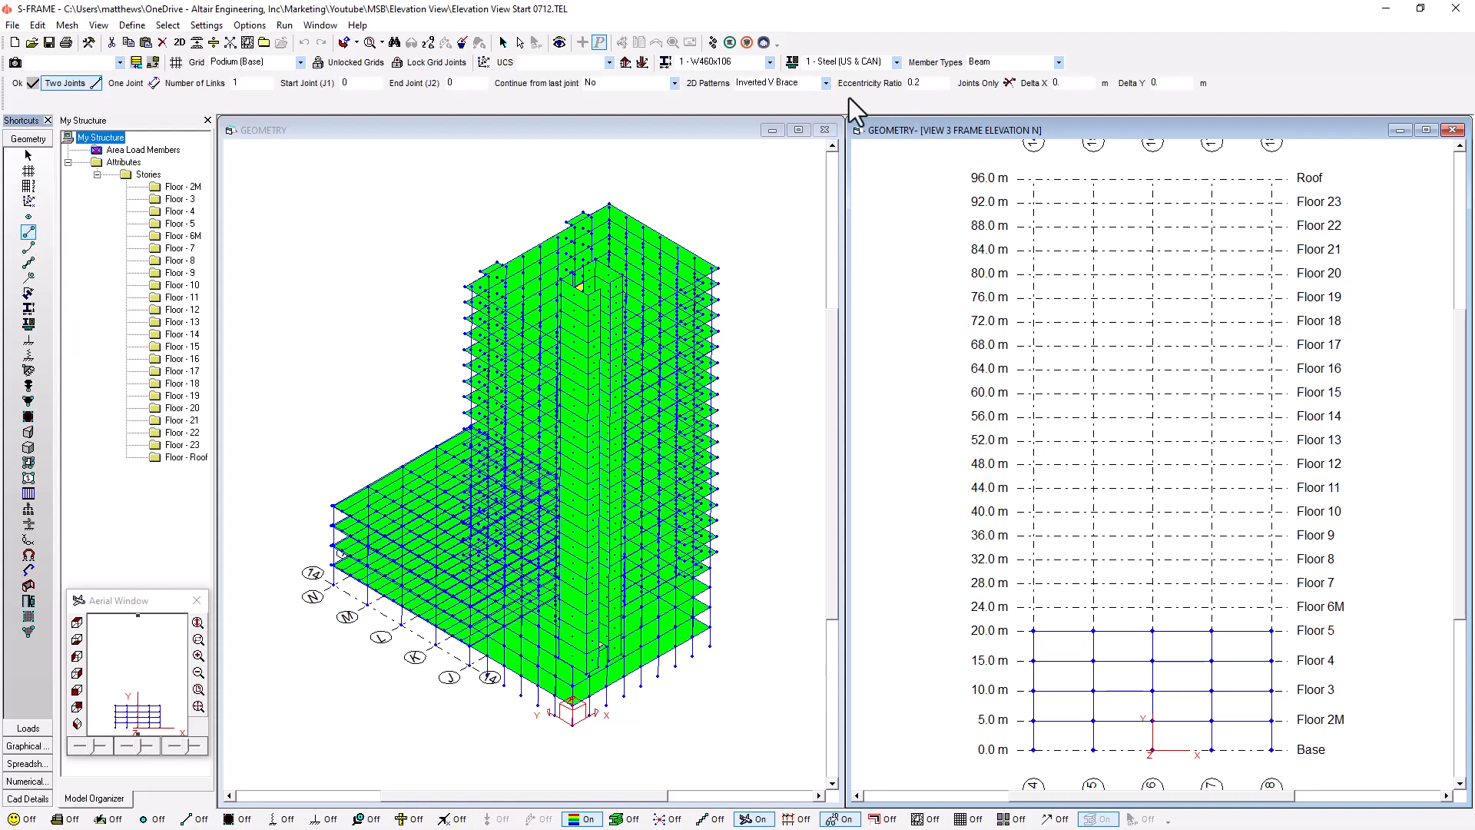
pyautogui.click(826, 83)
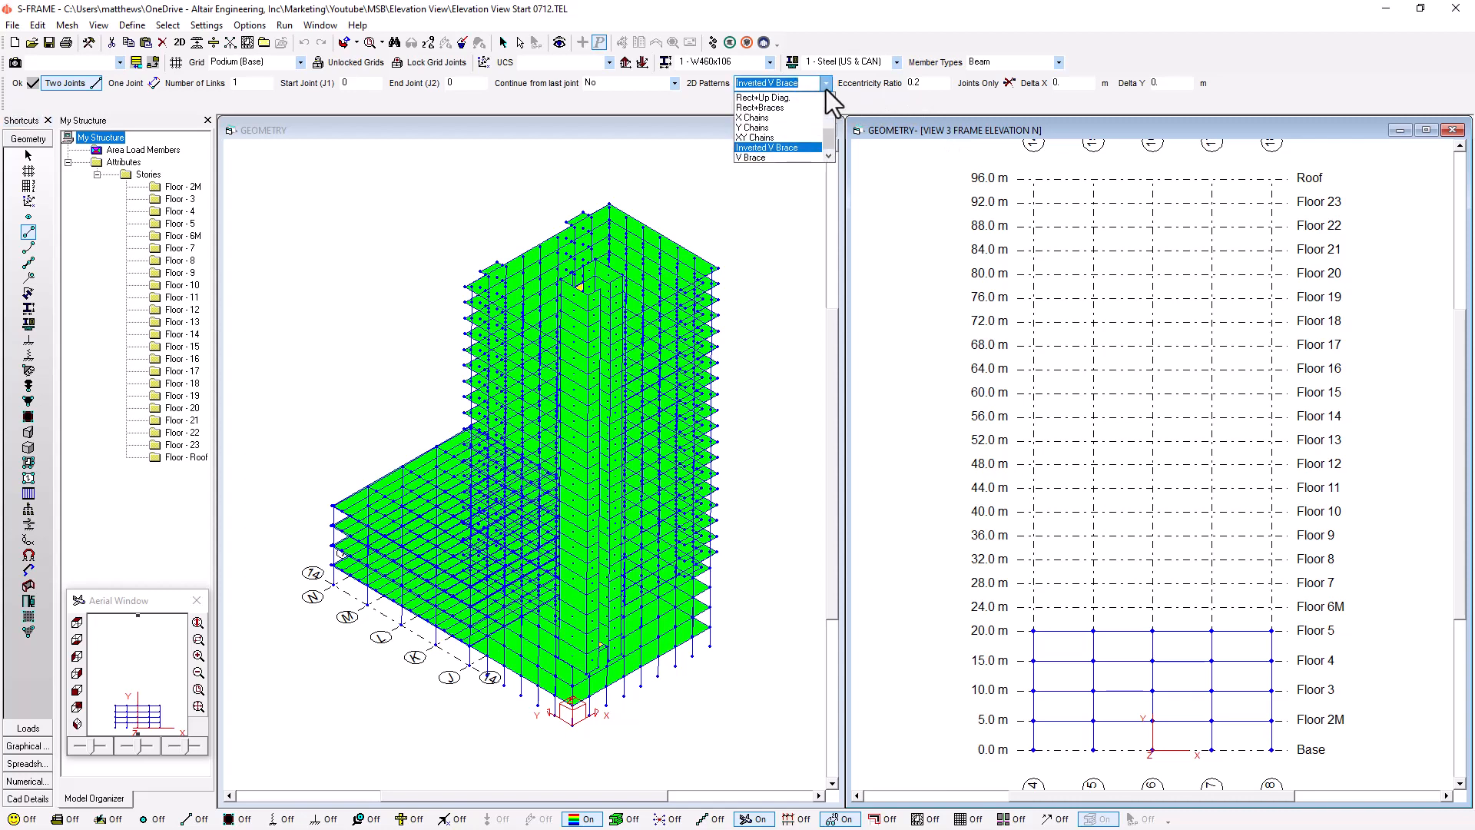
pyautogui.click(827, 89)
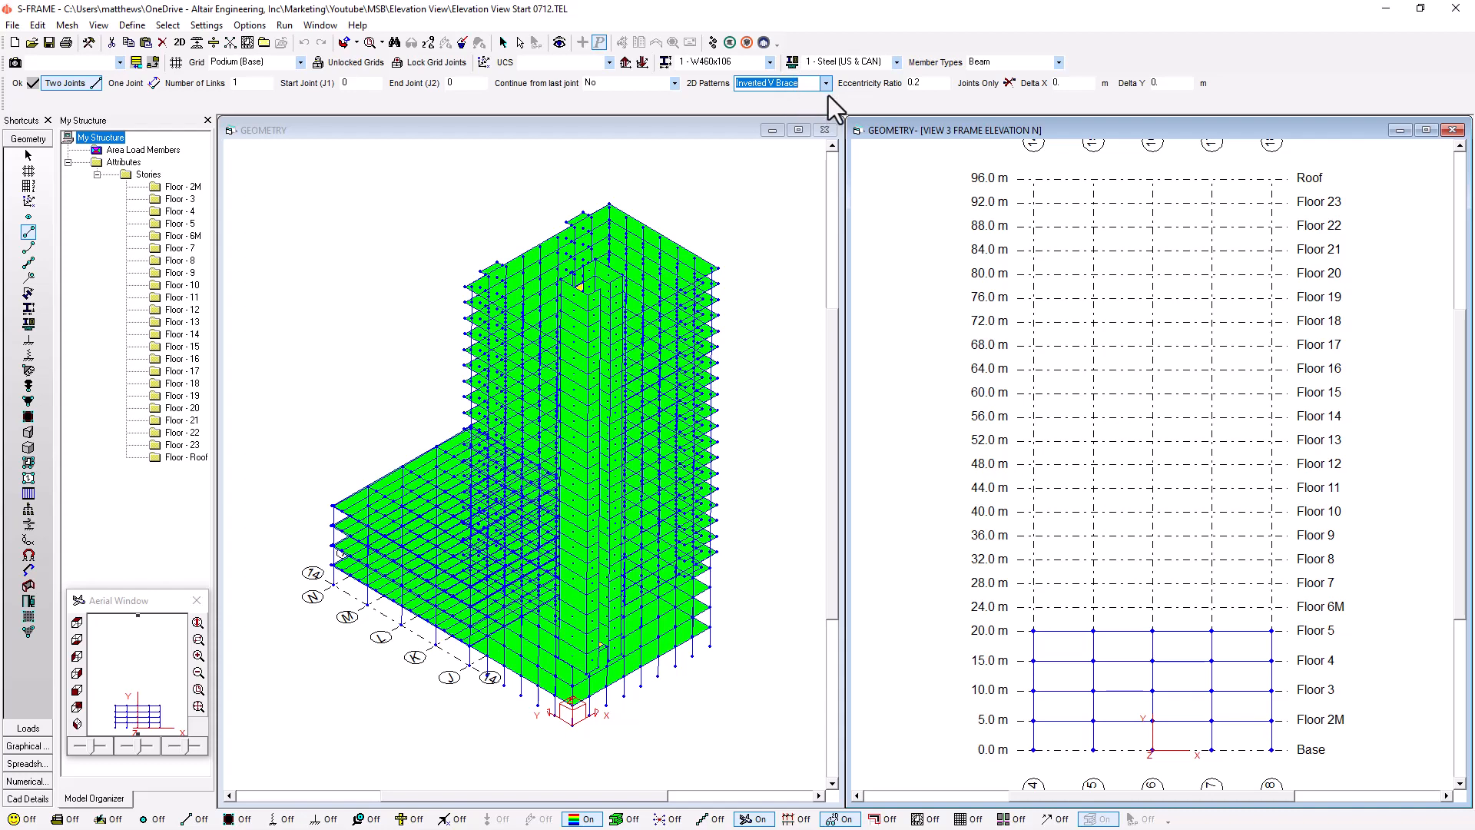
pyautogui.click(933, 84)
pyautogui.click(770, 62)
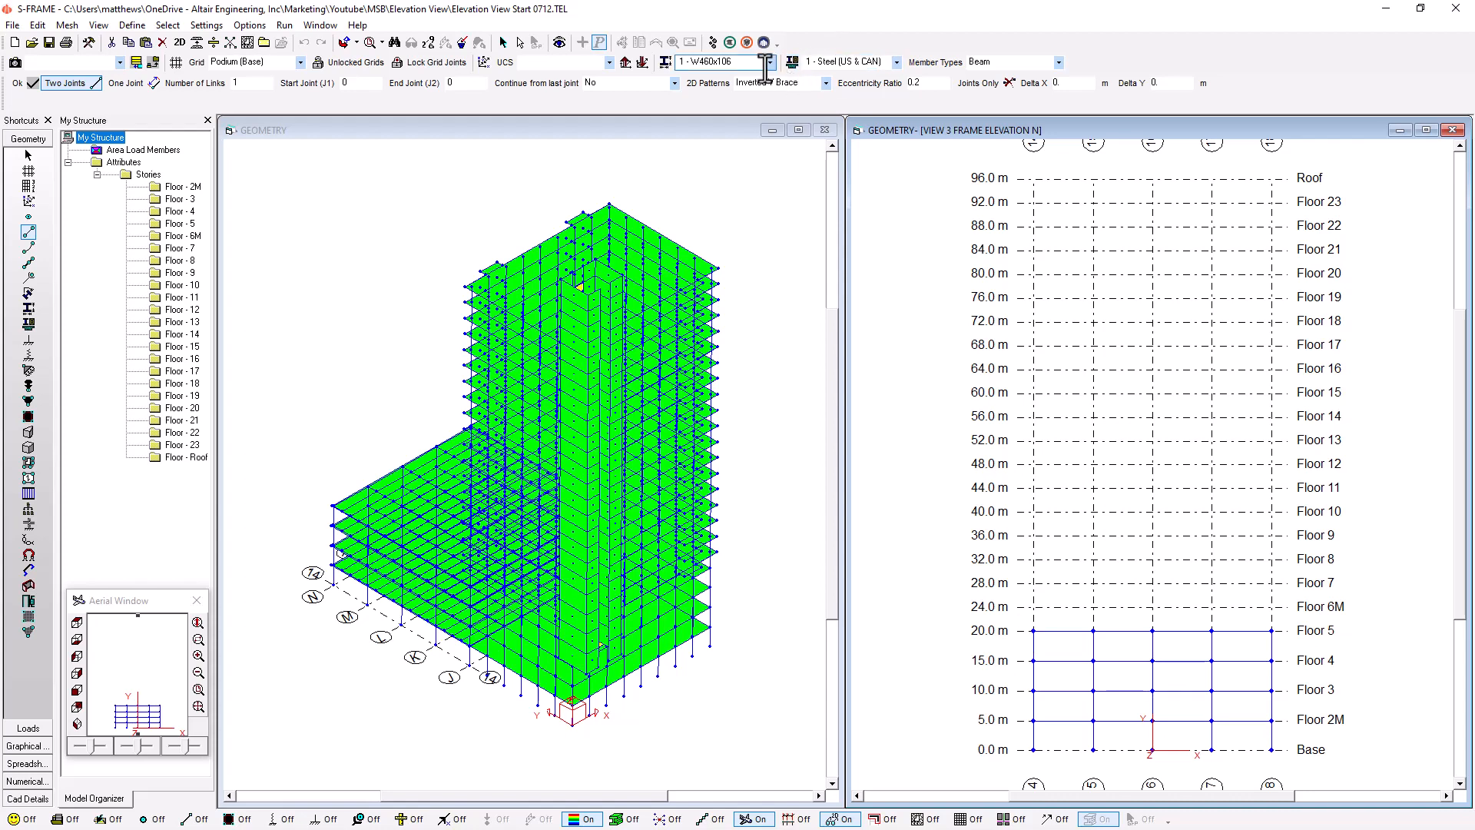
pyautogui.click(744, 98)
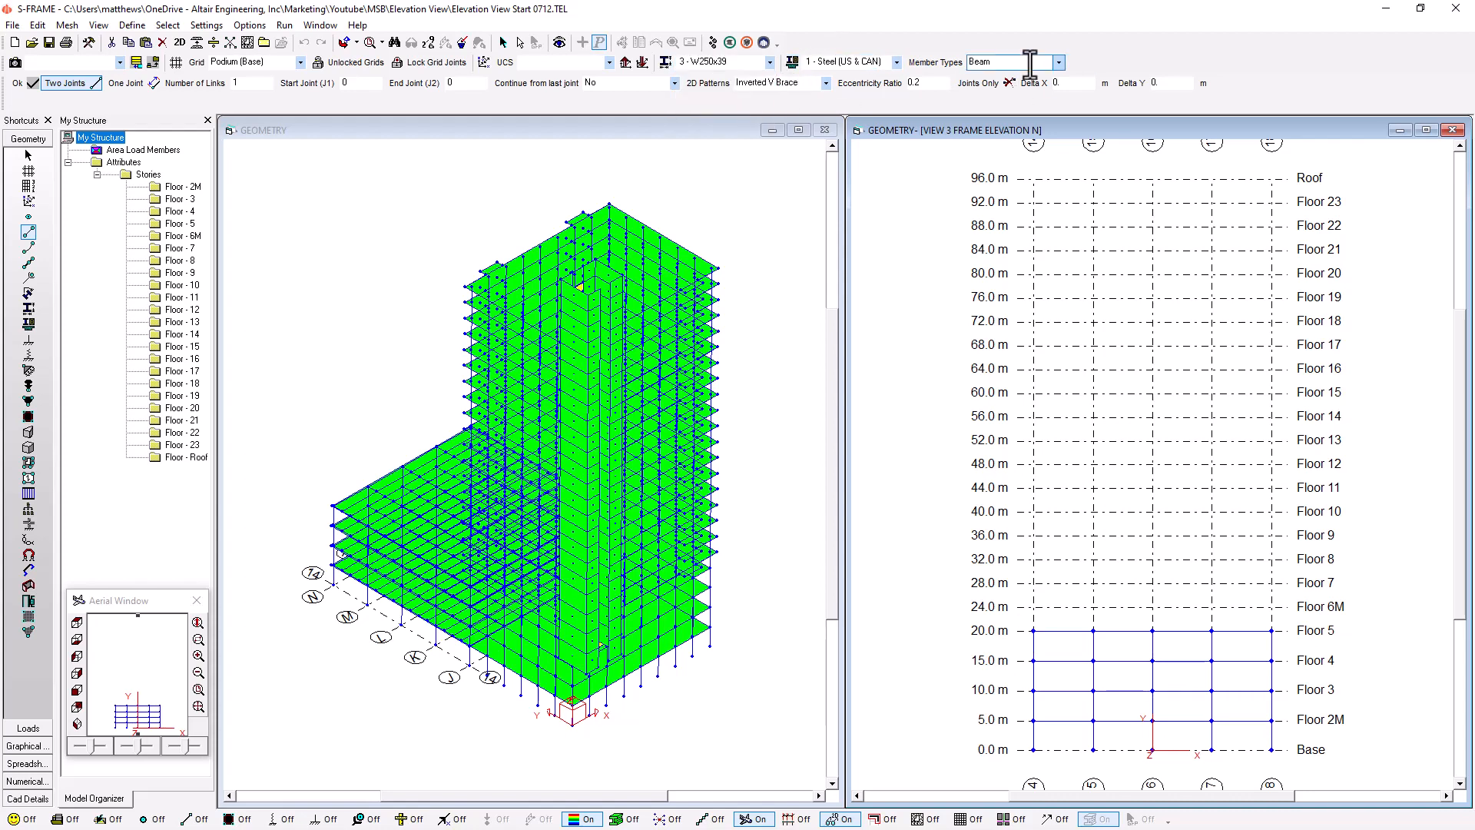
pyautogui.click(1058, 61)
pyautogui.click(1034, 87)
pyautogui.moveTo(1024, 621); pyautogui.dragTo(1120, 766)
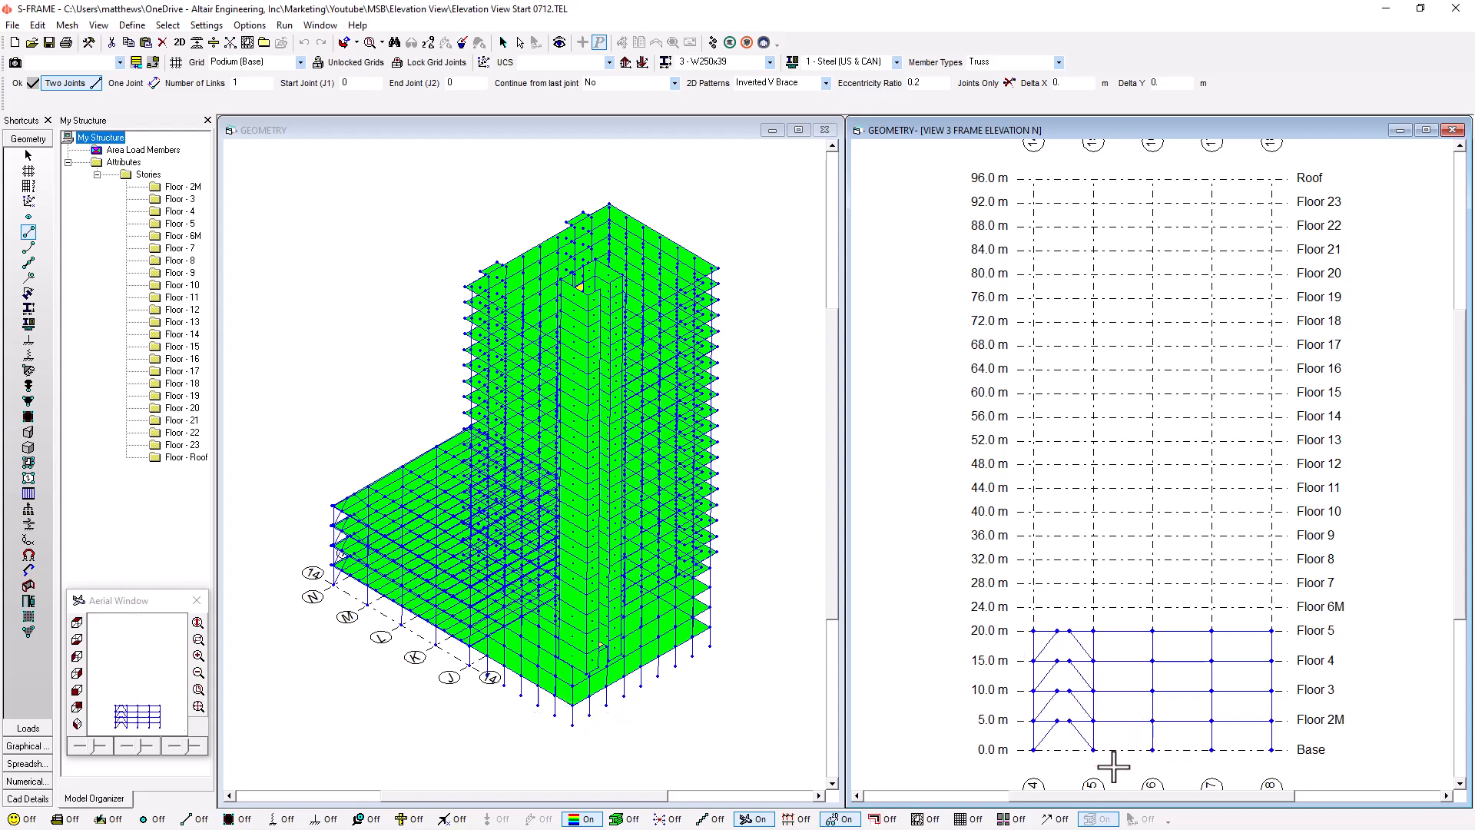
pyautogui.moveTo(1186, 620); pyautogui.dragTo(1290, 760)
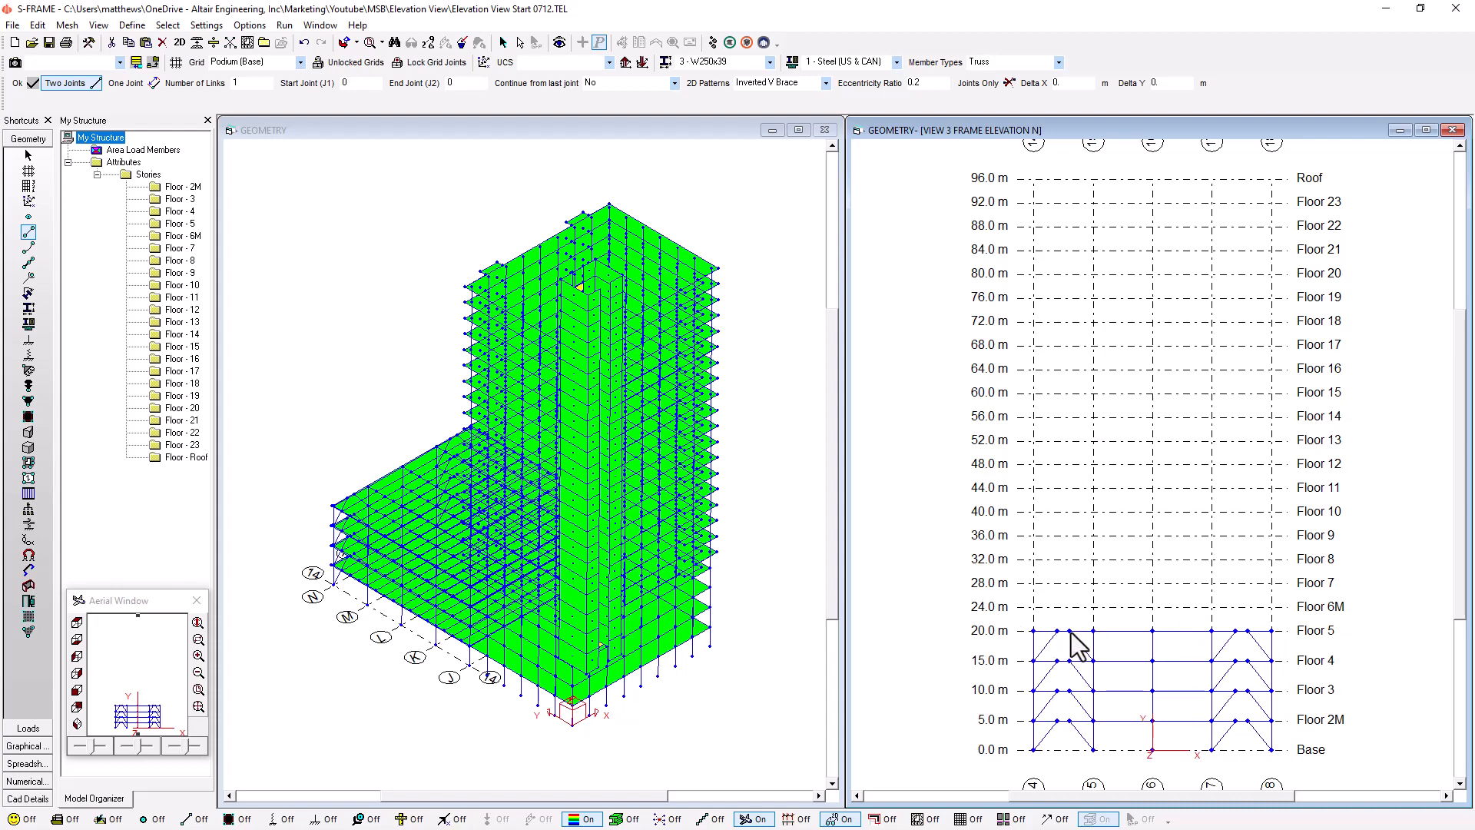
pyautogui.click(927, 84)
# Set the frame view grid to Base Grids, close the elevation N view and fit the 3D geometry window to the workspace
pyautogui.click(29, 171)
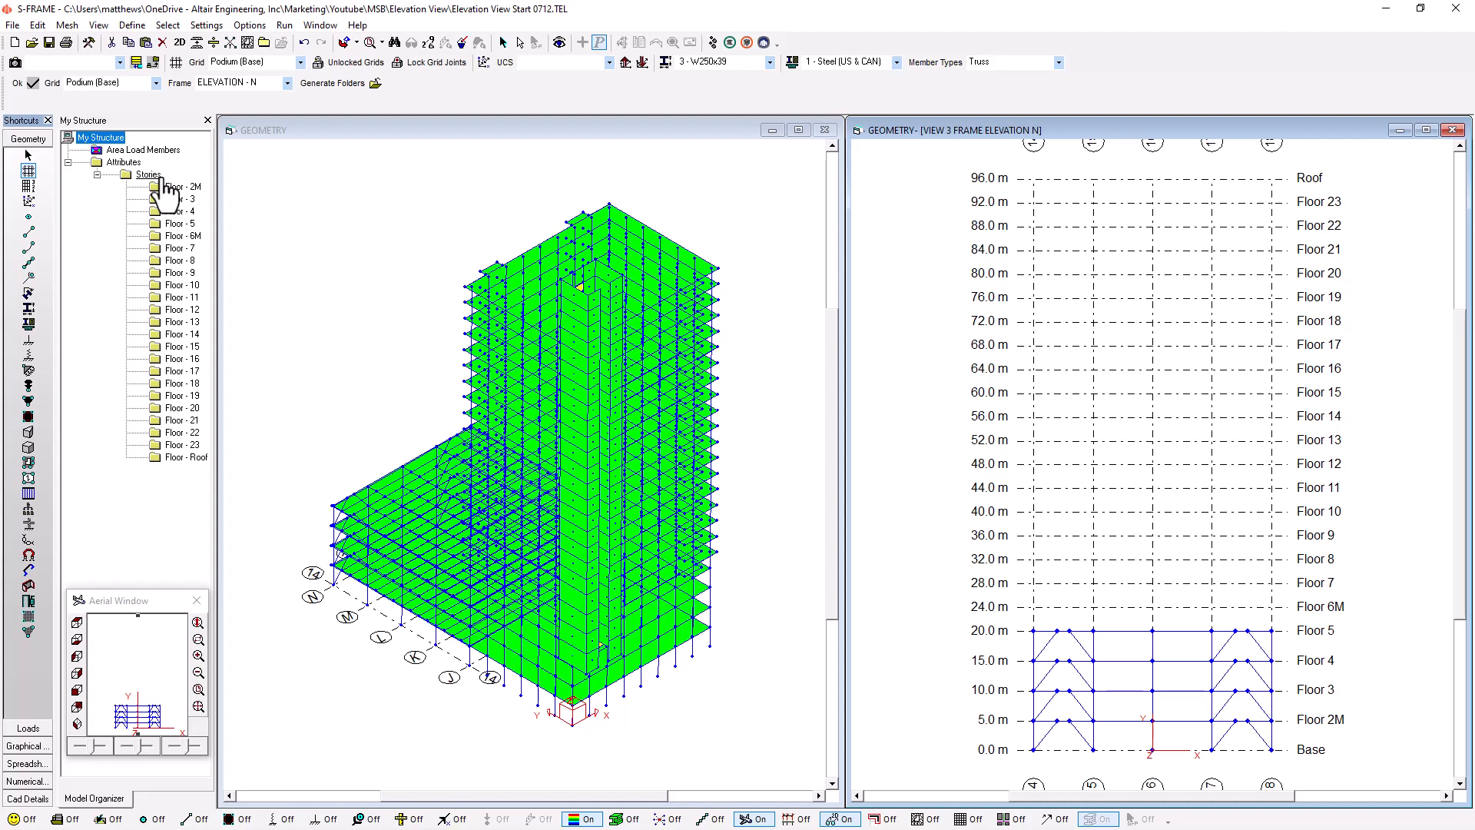
pyautogui.click(156, 84)
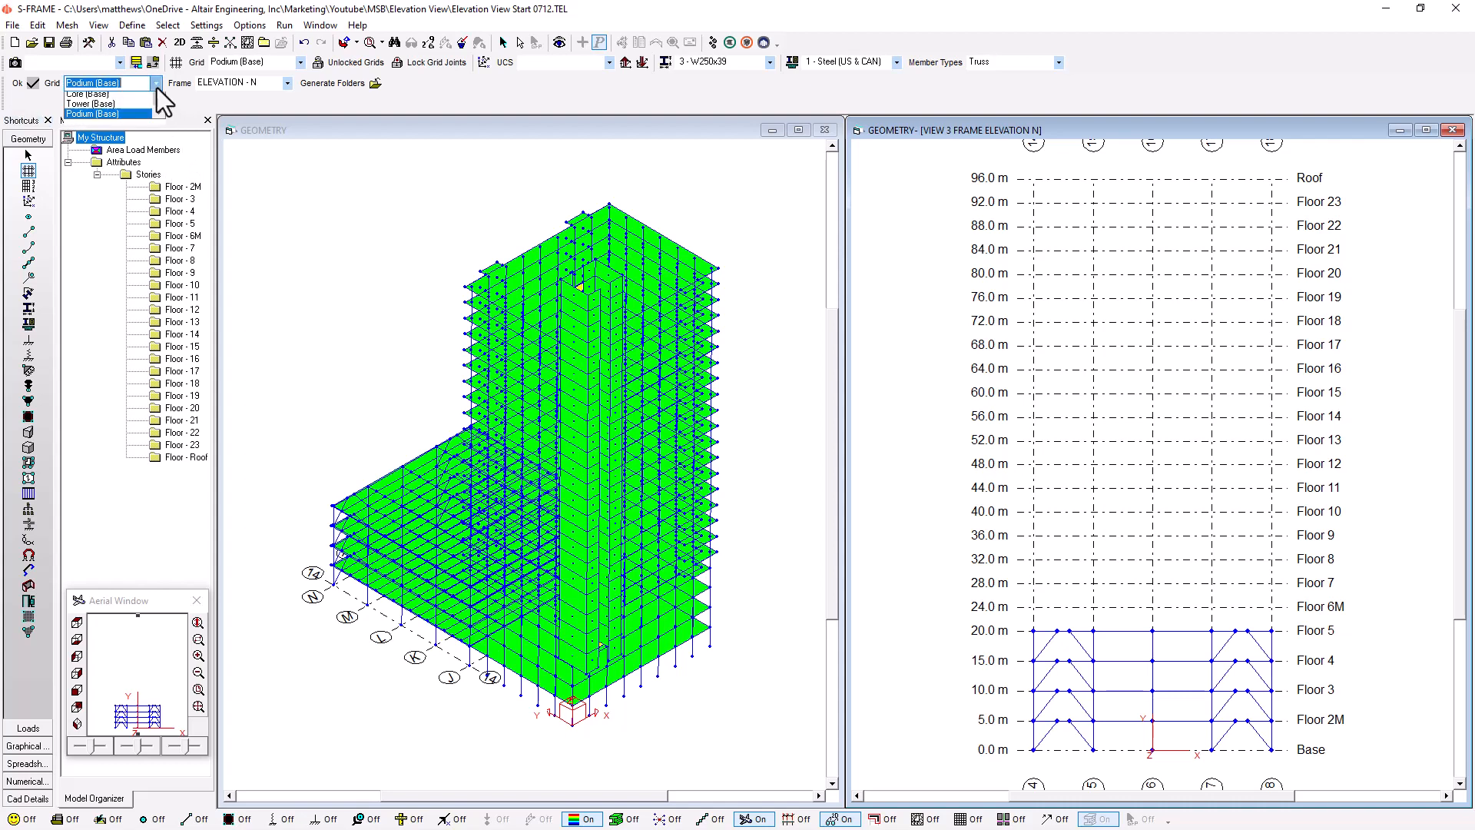
pyautogui.click(119, 108)
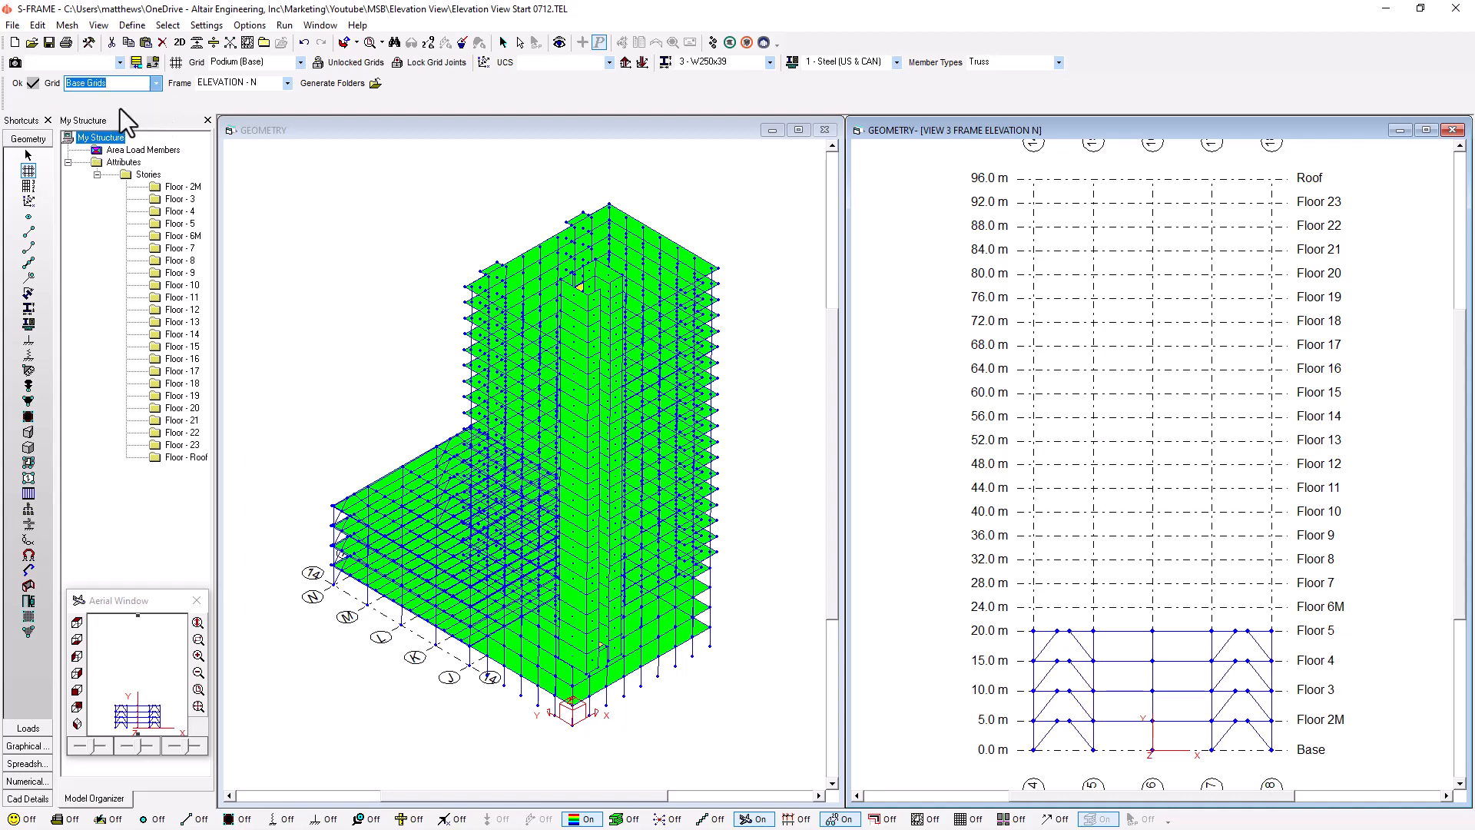
pyautogui.click(321, 24)
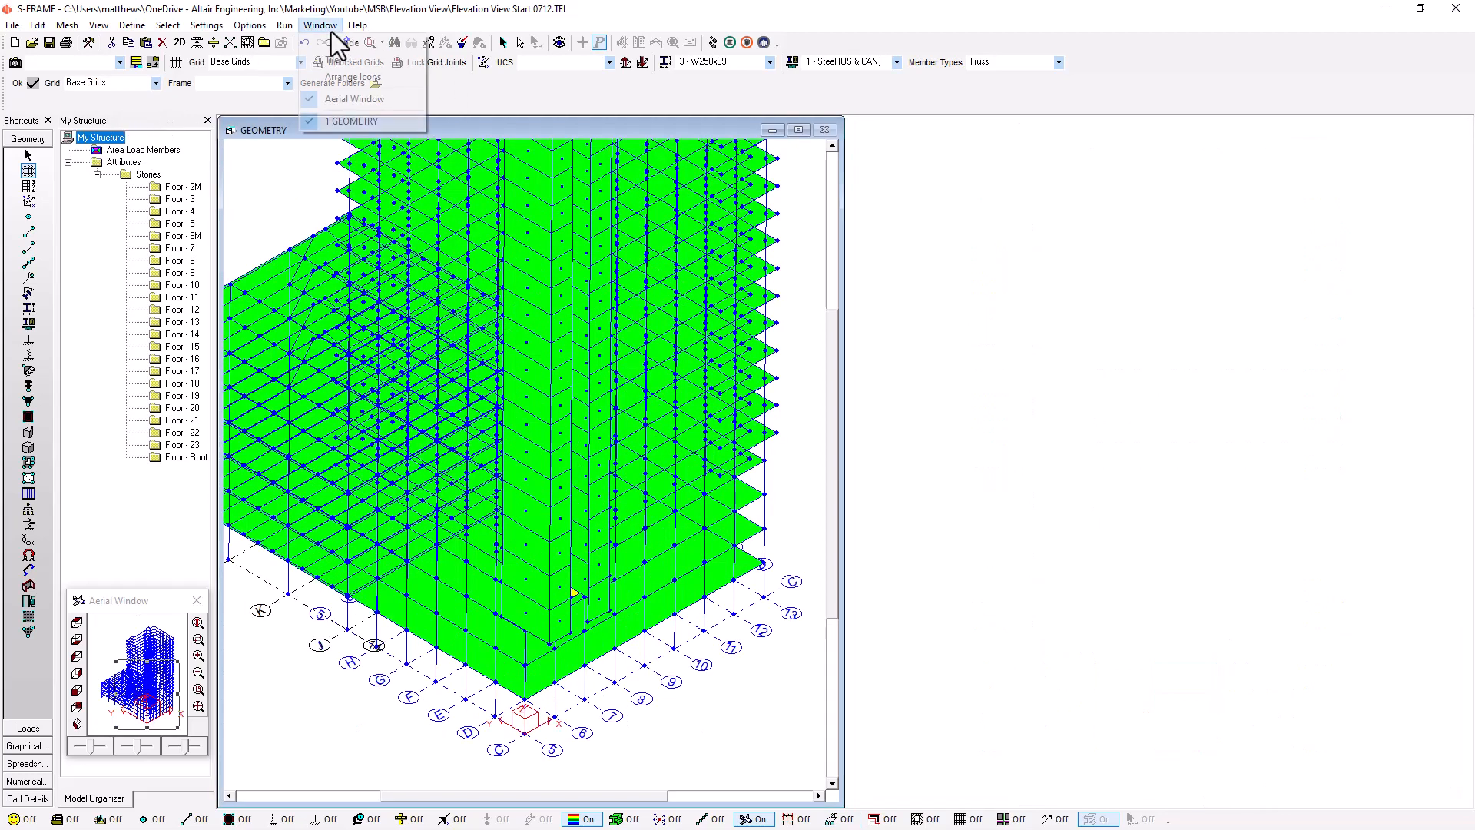
pyautogui.click(343, 62)
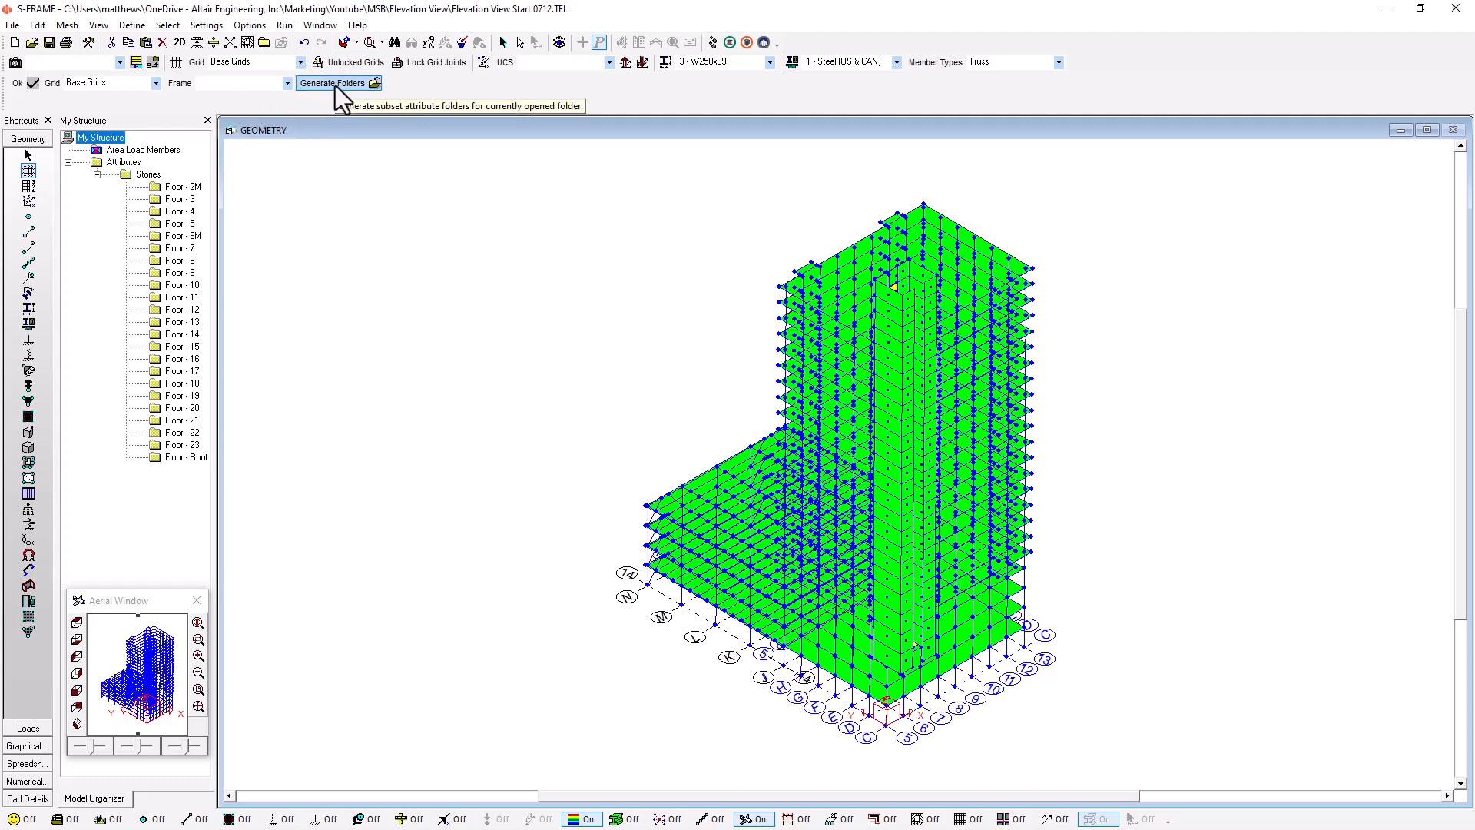
# Generate the frame attribute folders for all base grids and move the Aerial Window clear of the structure tree to review them
pyautogui.click(335, 83)
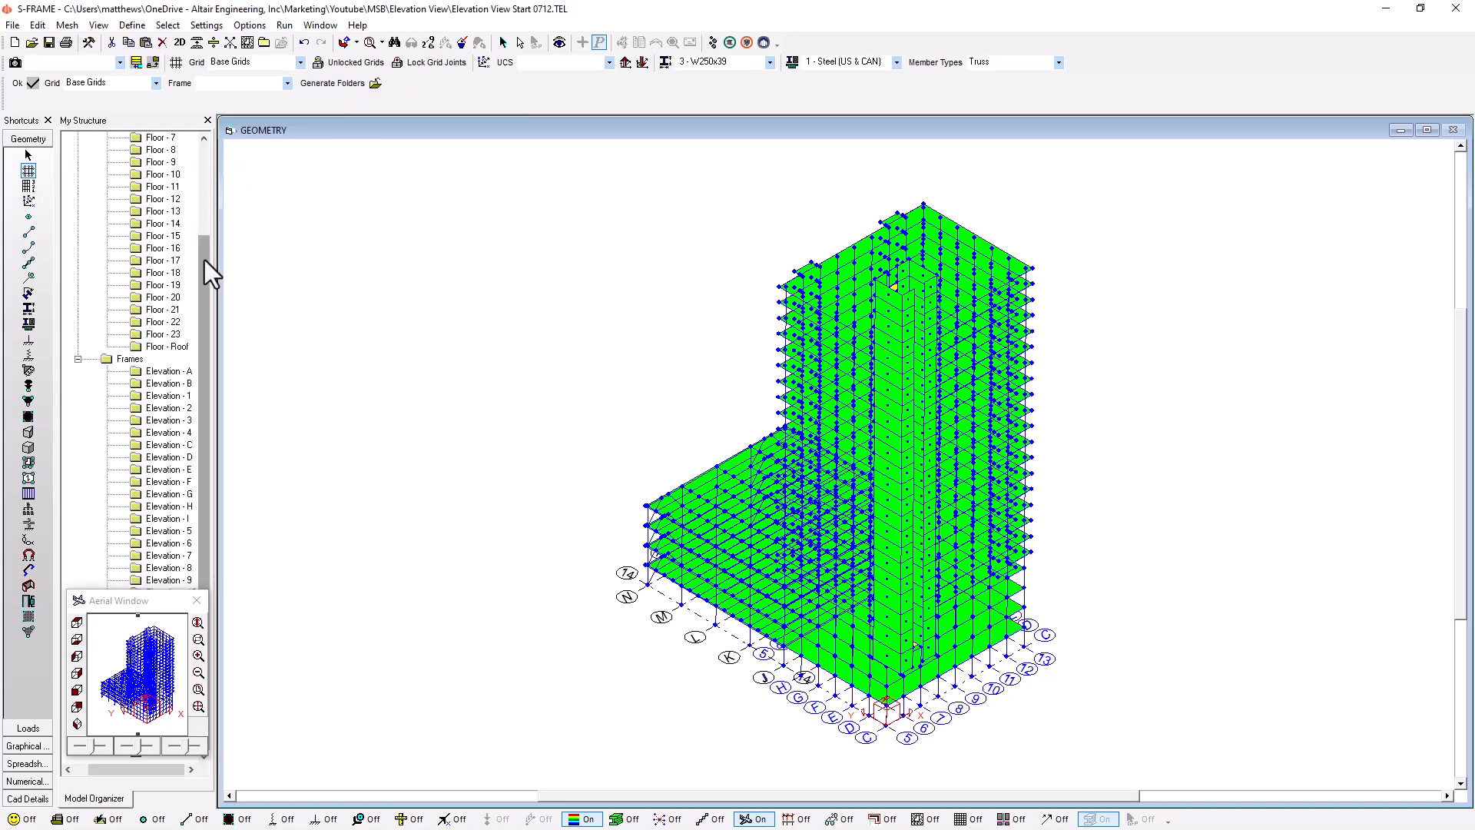
pyautogui.moveTo(204, 259); pyautogui.dragTo(209, 174)
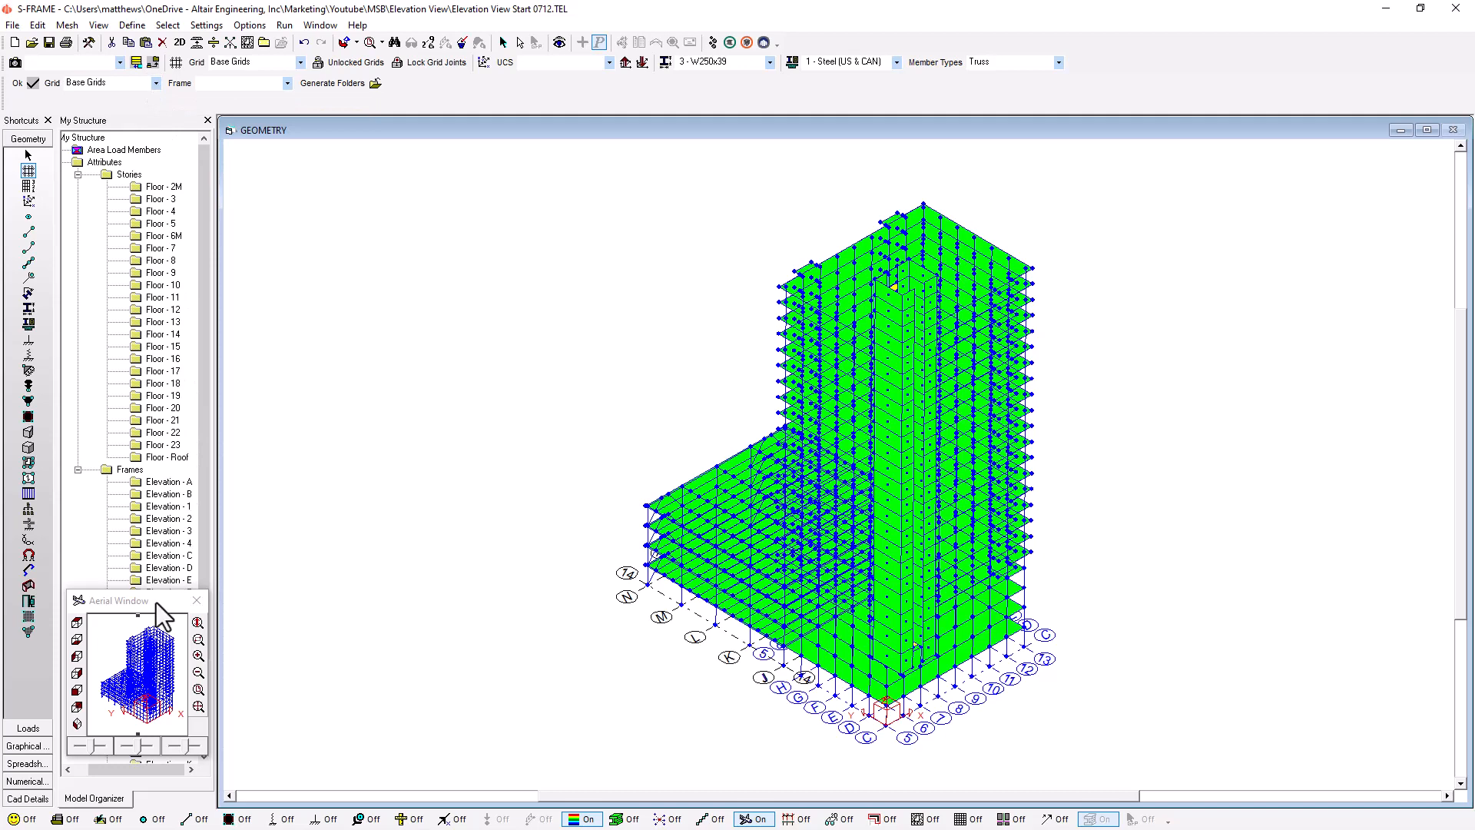
pyautogui.moveTo(155, 603); pyautogui.dragTo(416, 427)
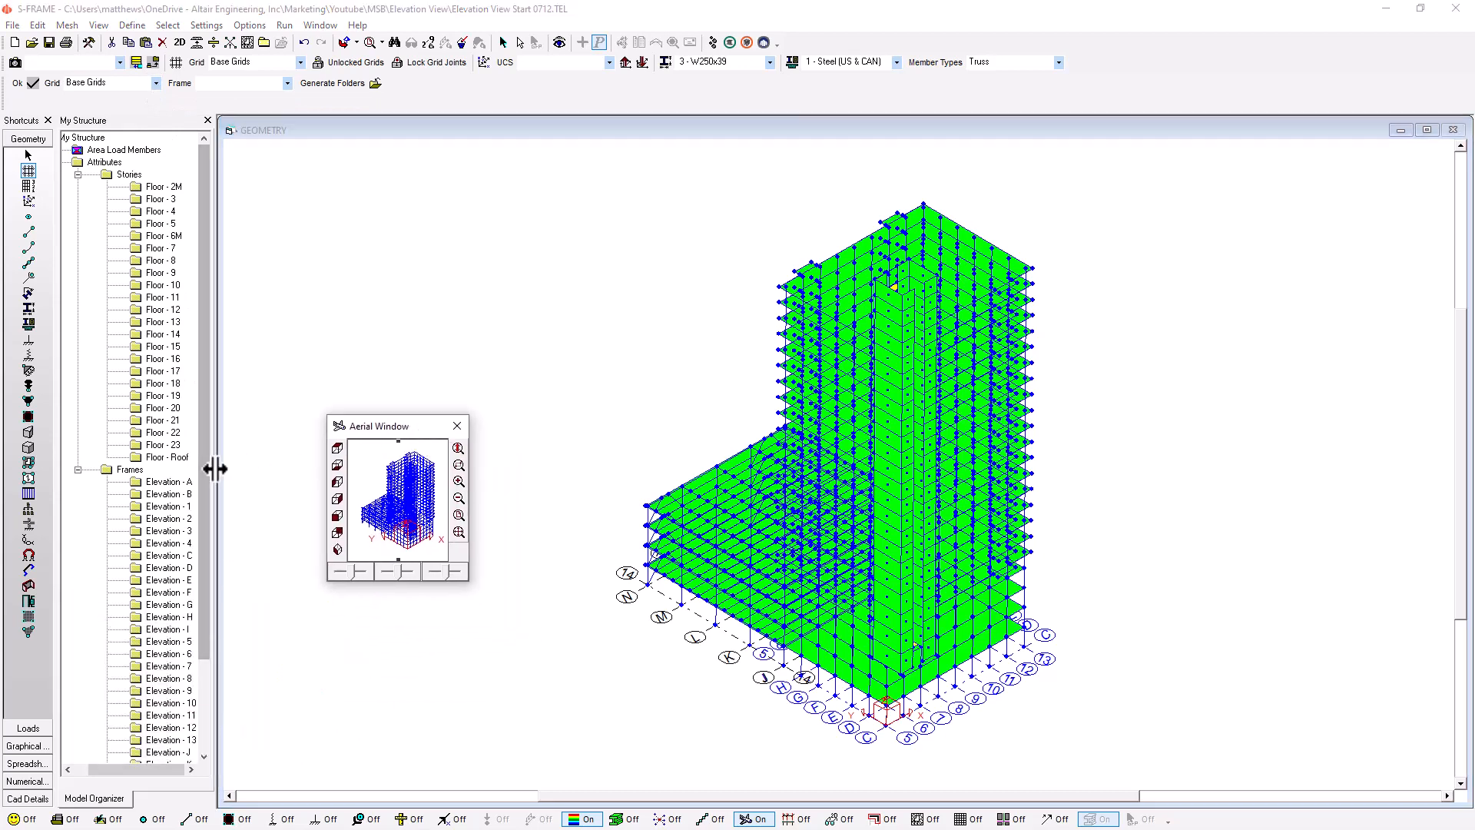
pyautogui.moveTo(204, 468); pyautogui.dragTo(194, 564)
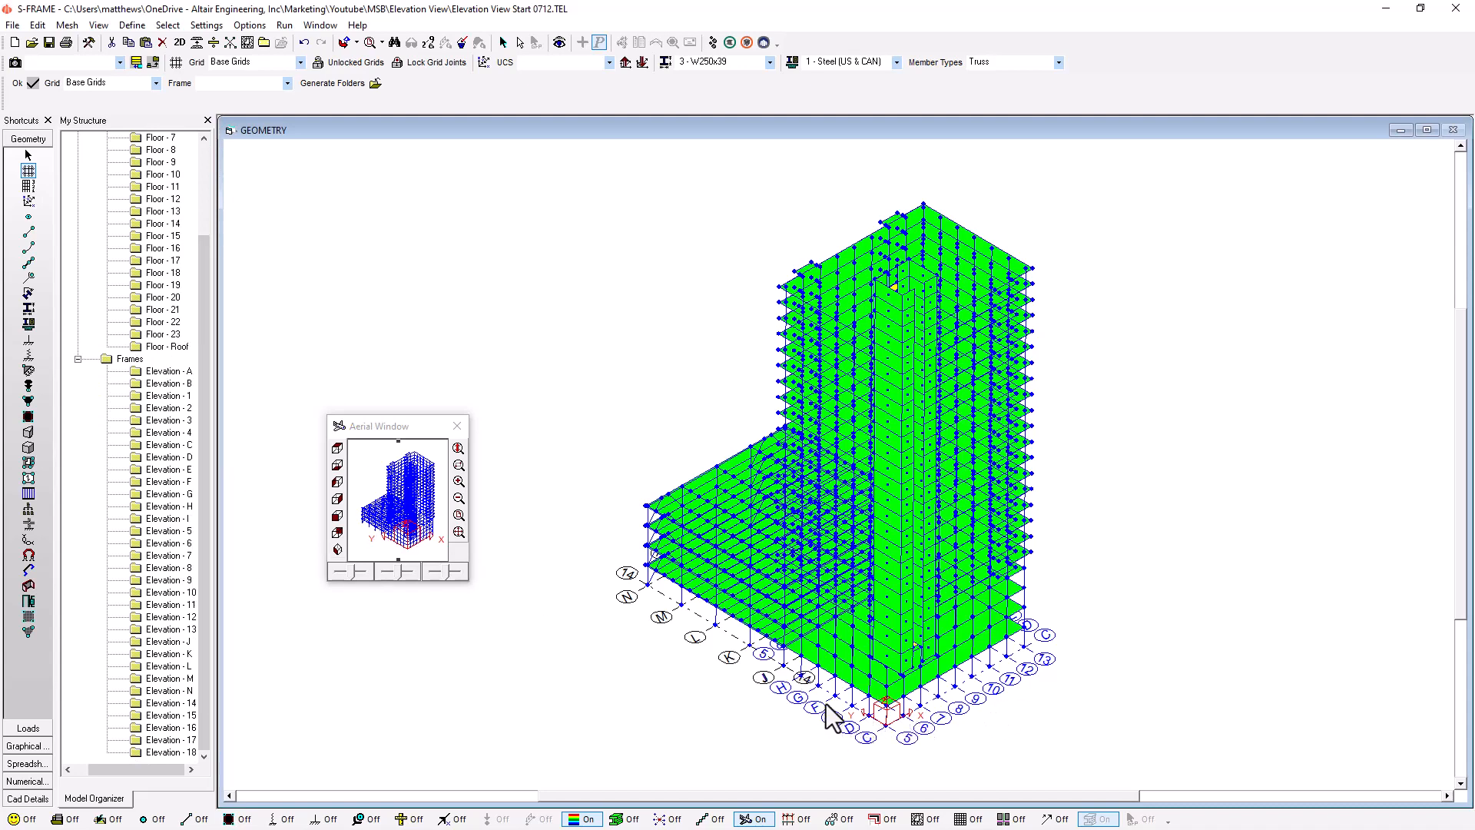
# Isolate the Elevation - F frame folder in the 3D geometry, and display Elevation - 8, Elevation - N and Elevation - 14 in turn
pyautogui.click(163, 482)
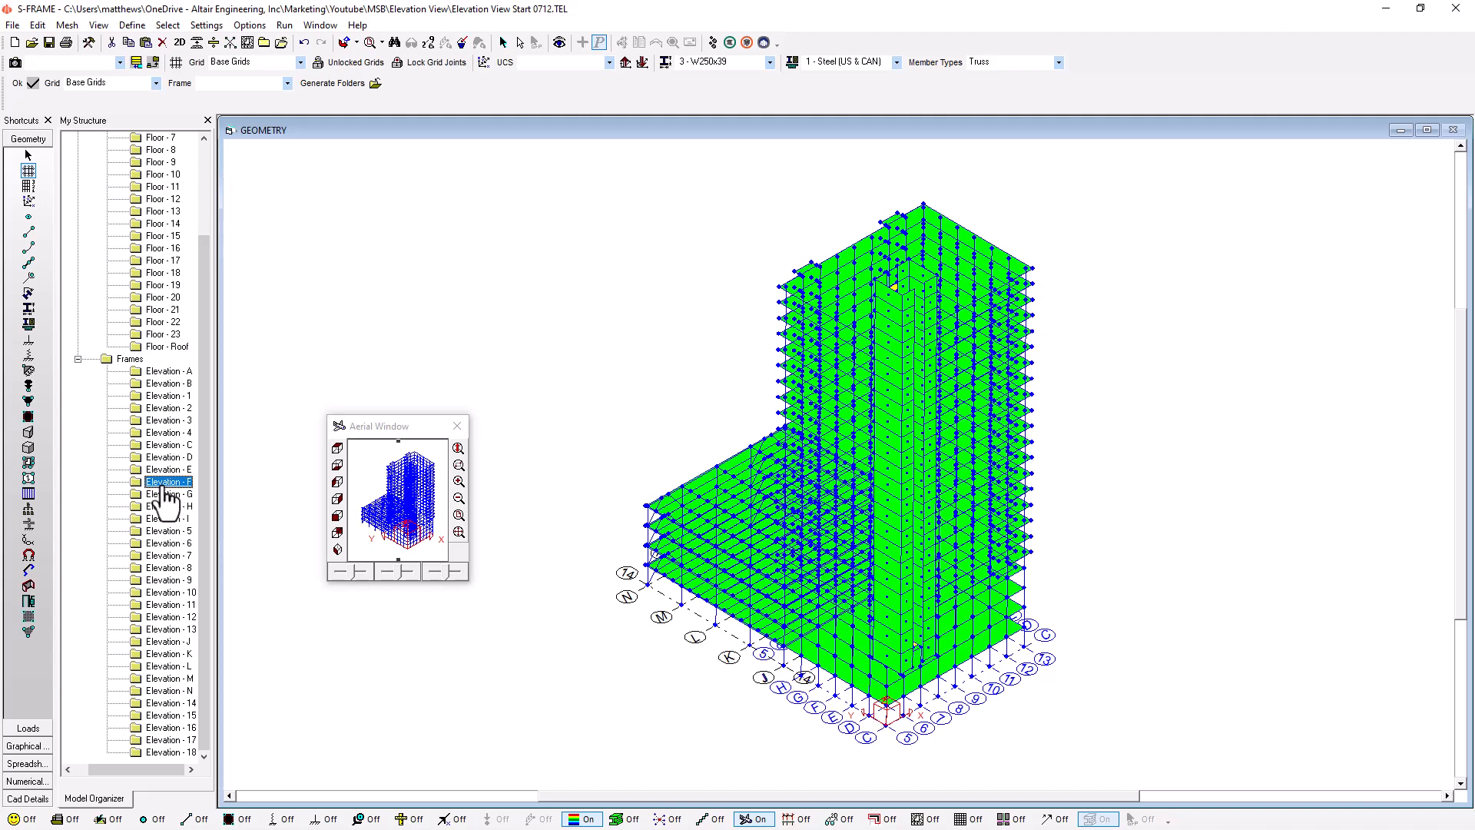
pyautogui.click(17, 818)
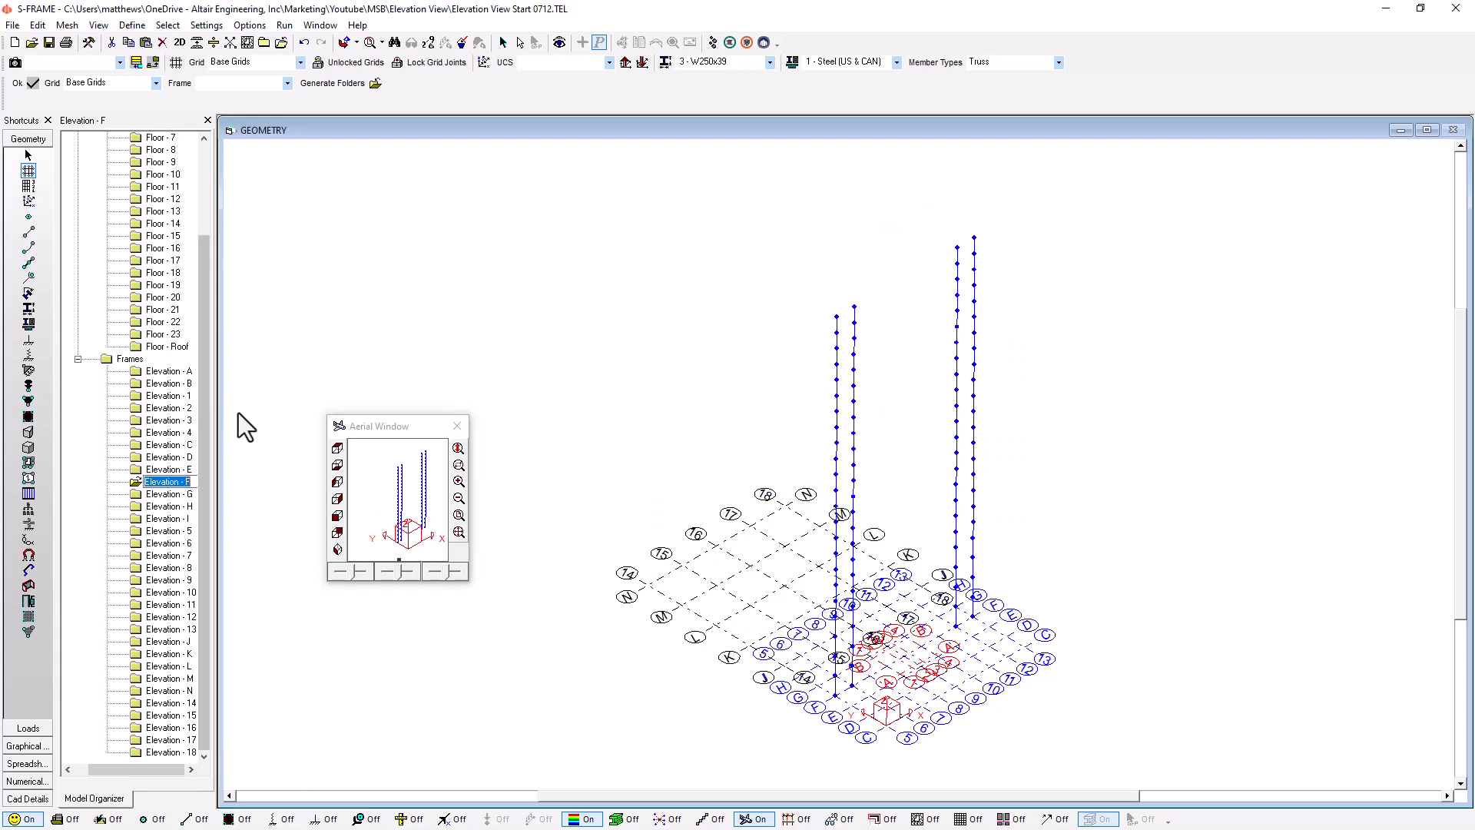
pyautogui.click(173, 569)
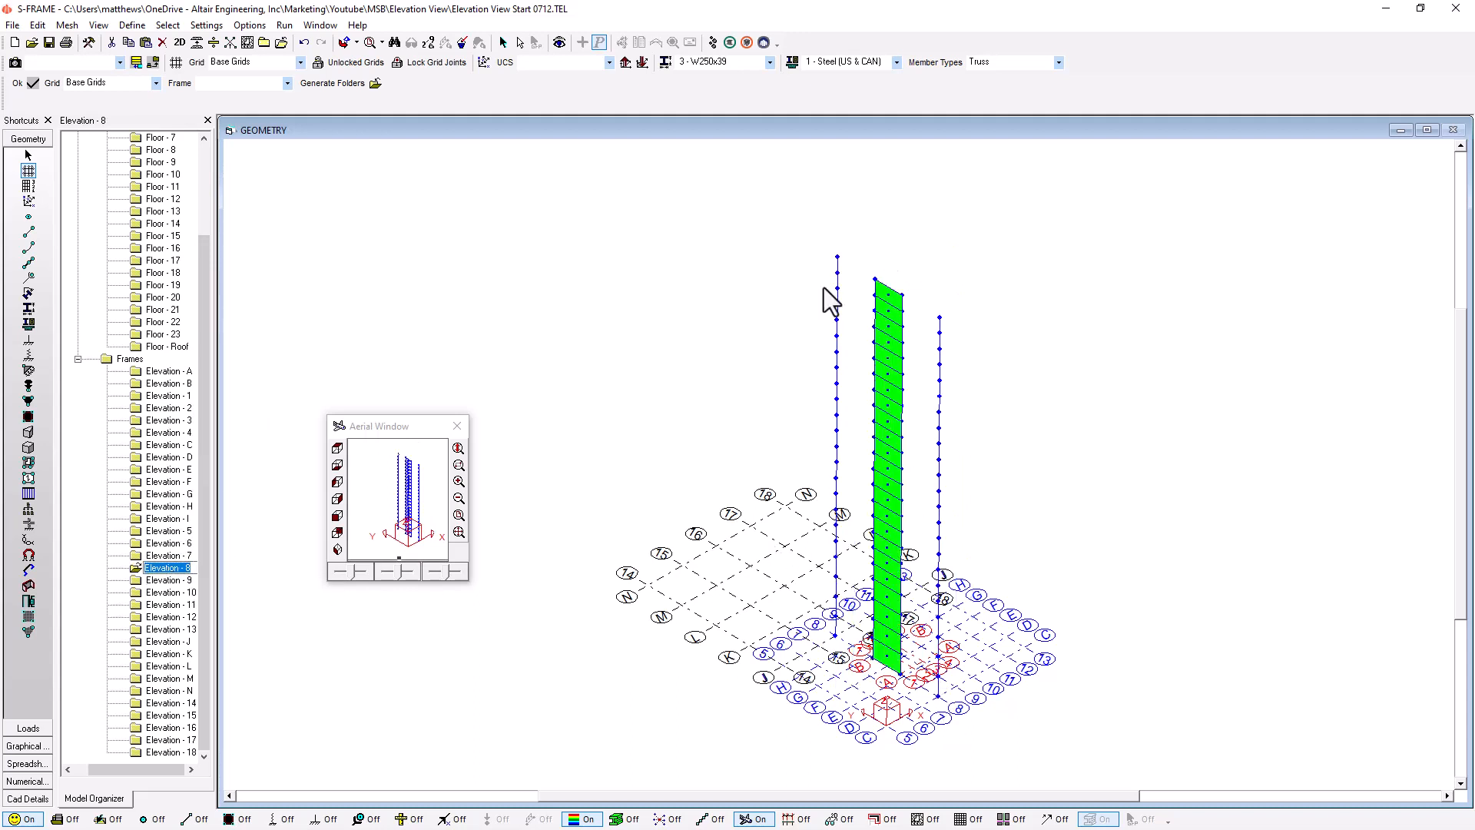
pyautogui.click(174, 691)
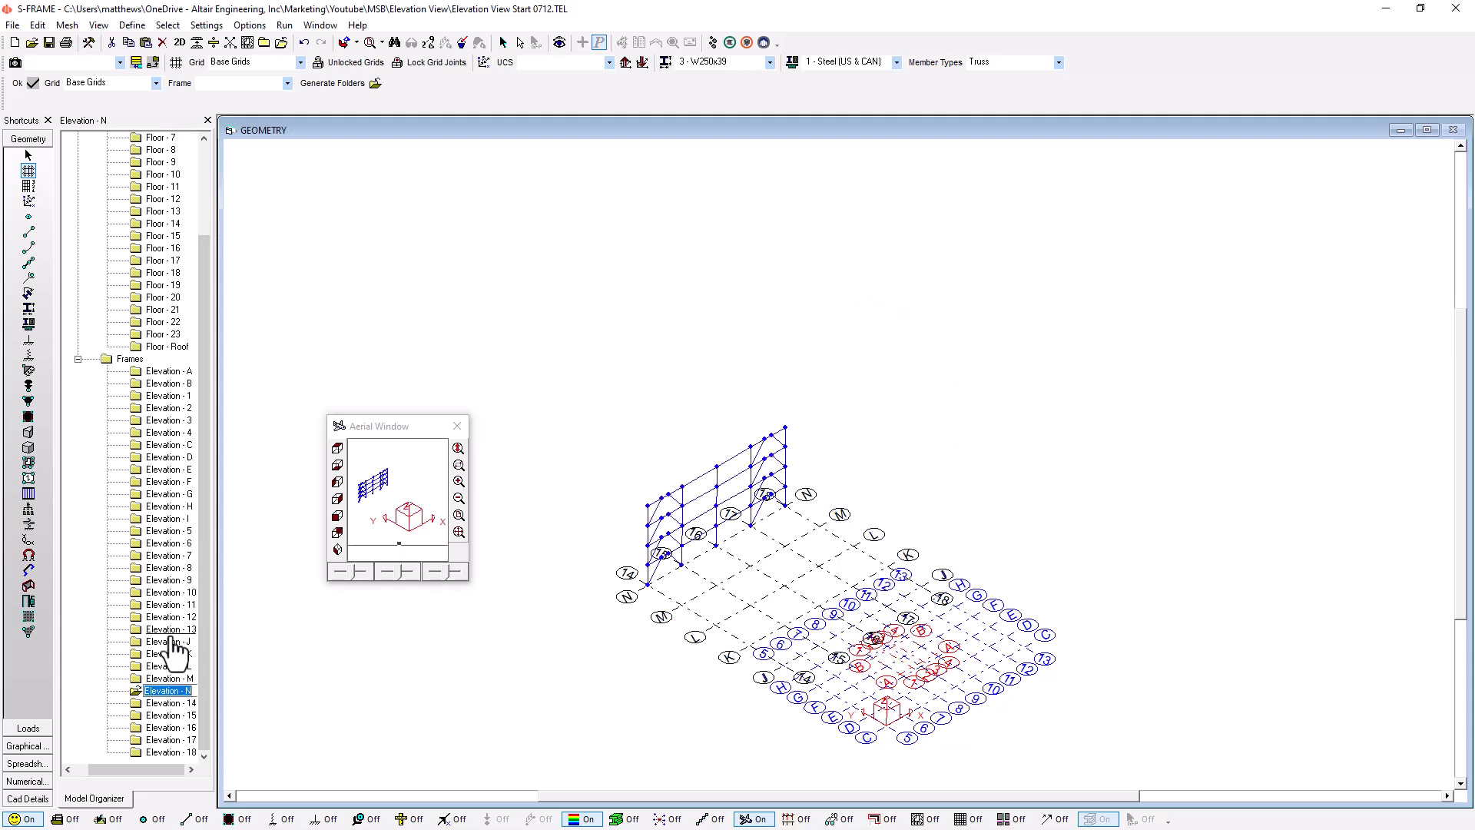
pyautogui.click(170, 703)
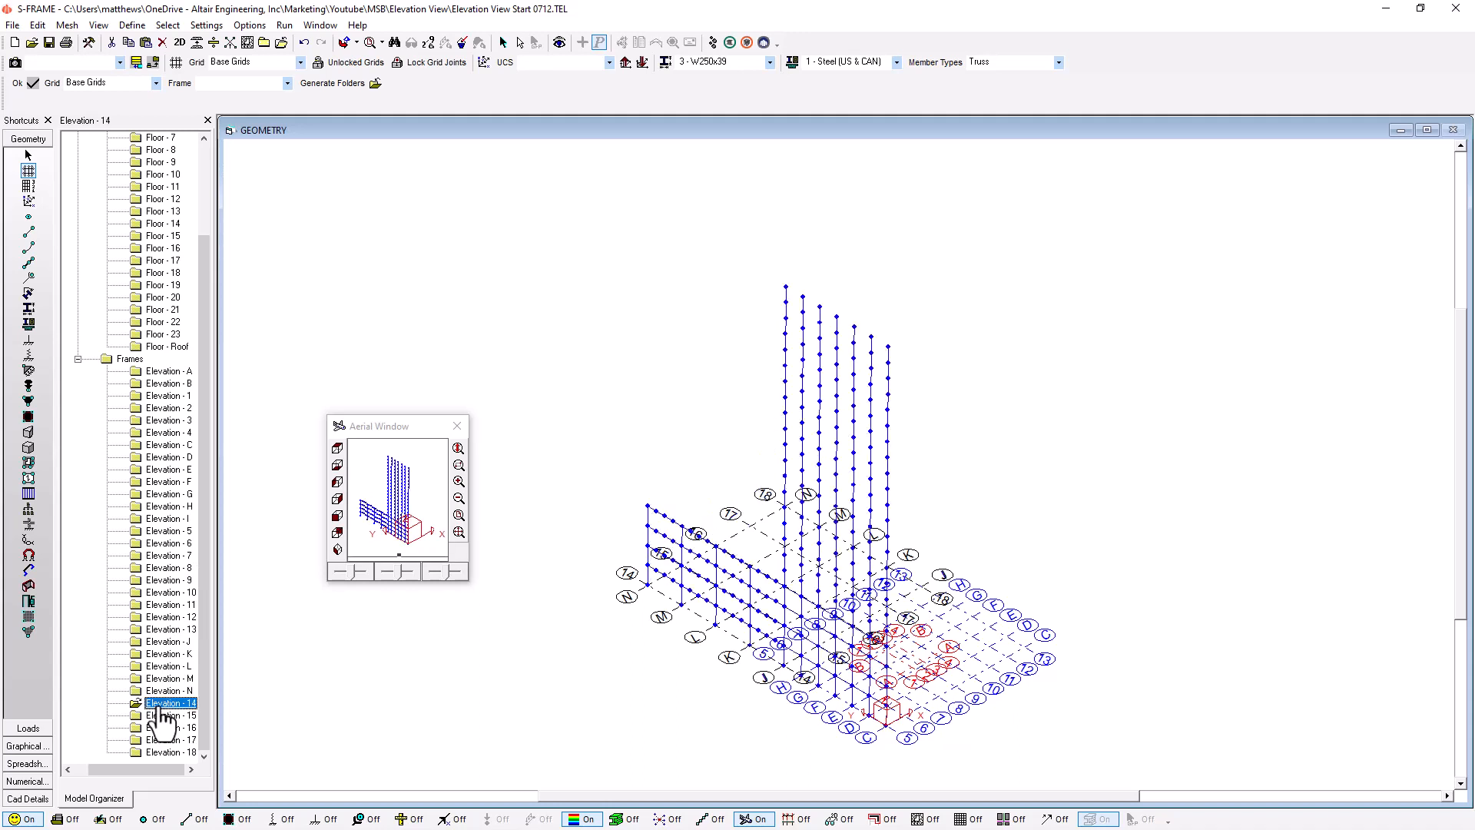